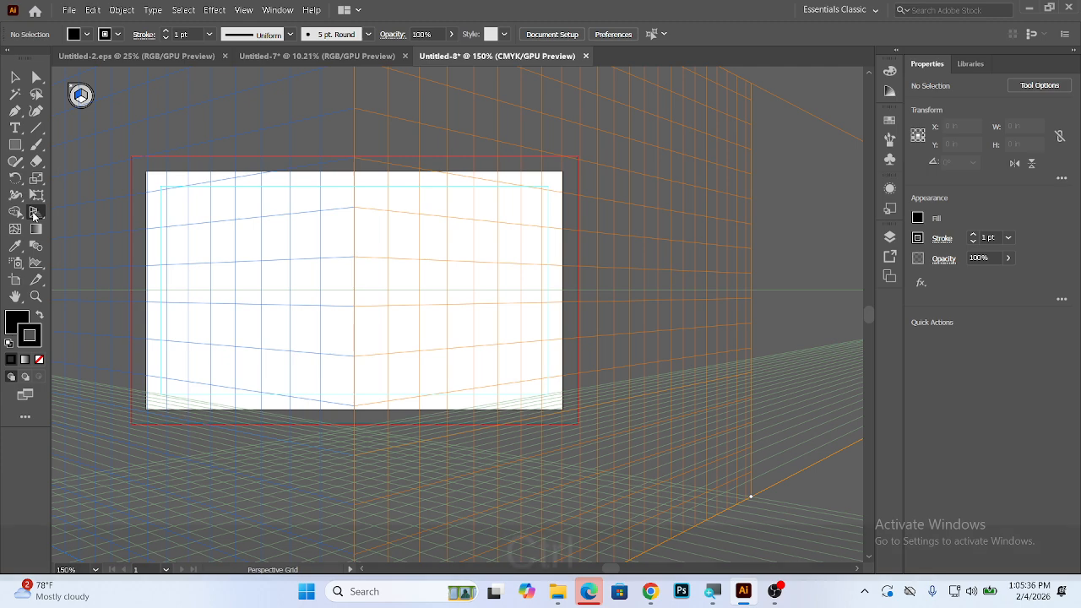
Try out the left, right and horizontal planes of the perspective grid as the active plane, finishing on the left one.
key(ctrl+minus)
key(ctrl+minus)
key(ctrl+minus)
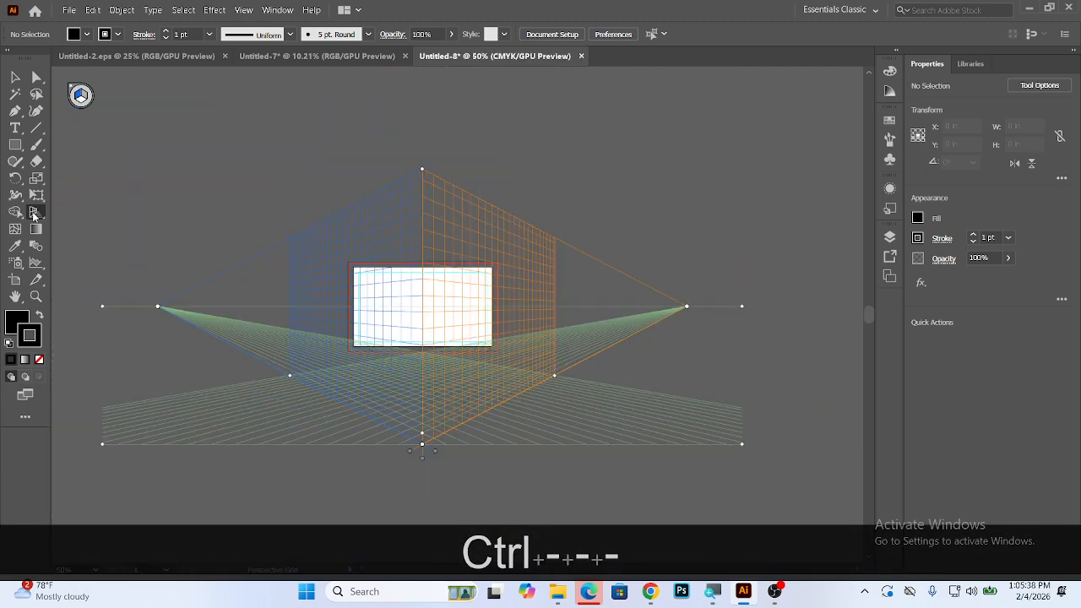
click(37, 213)
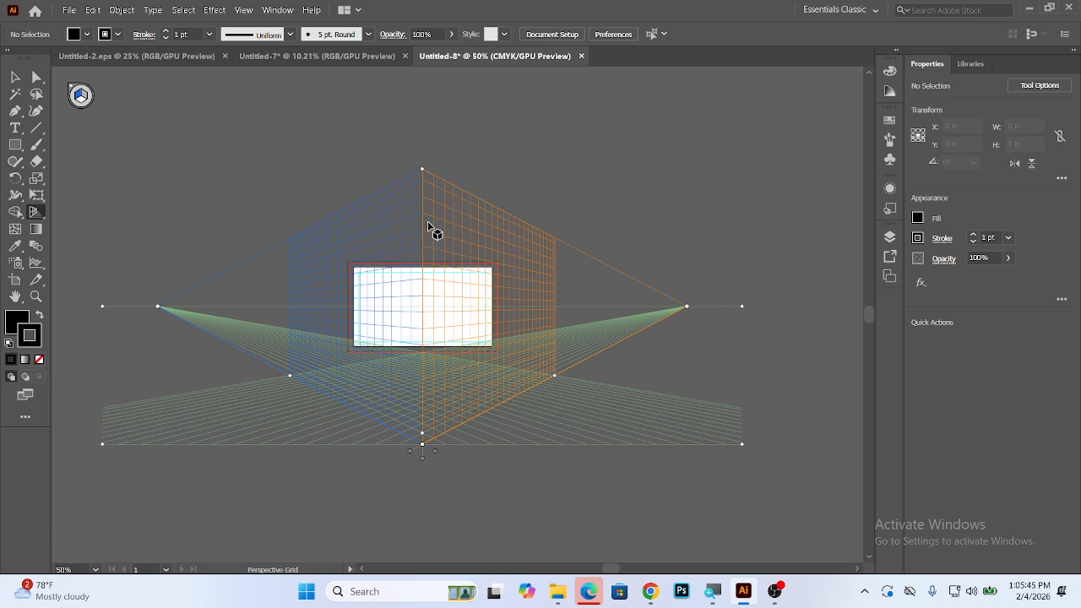
key(shift+v)
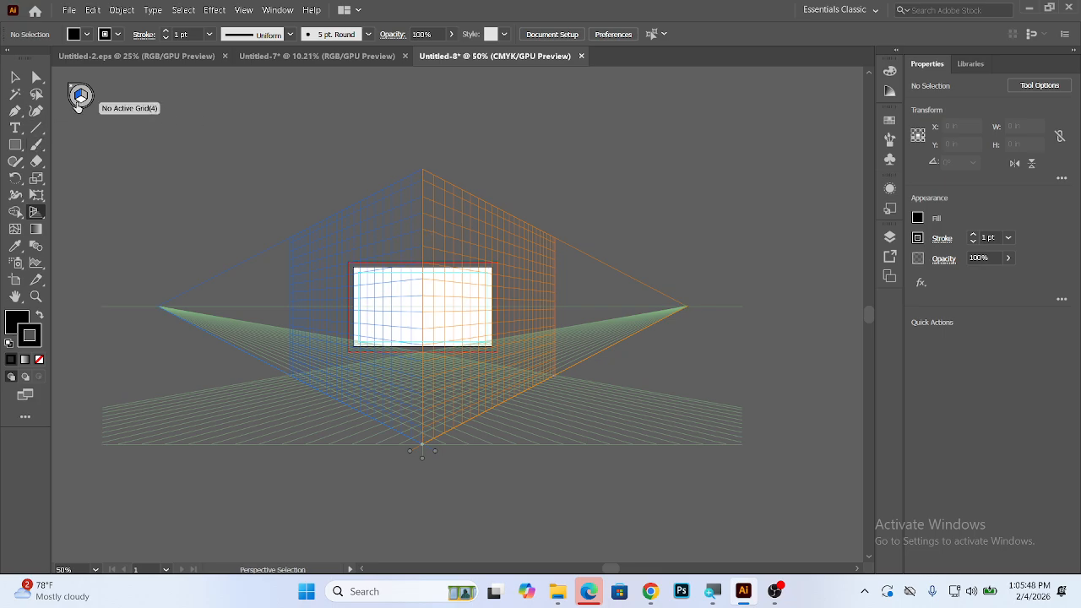
key(KP_1)
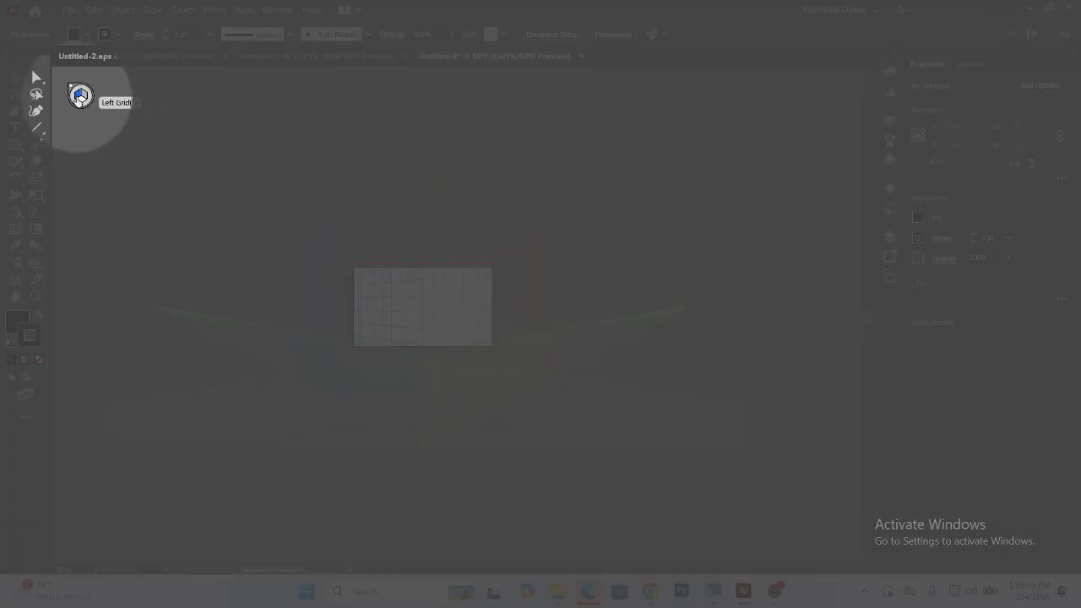
key(KP_3)
key(KP_2)
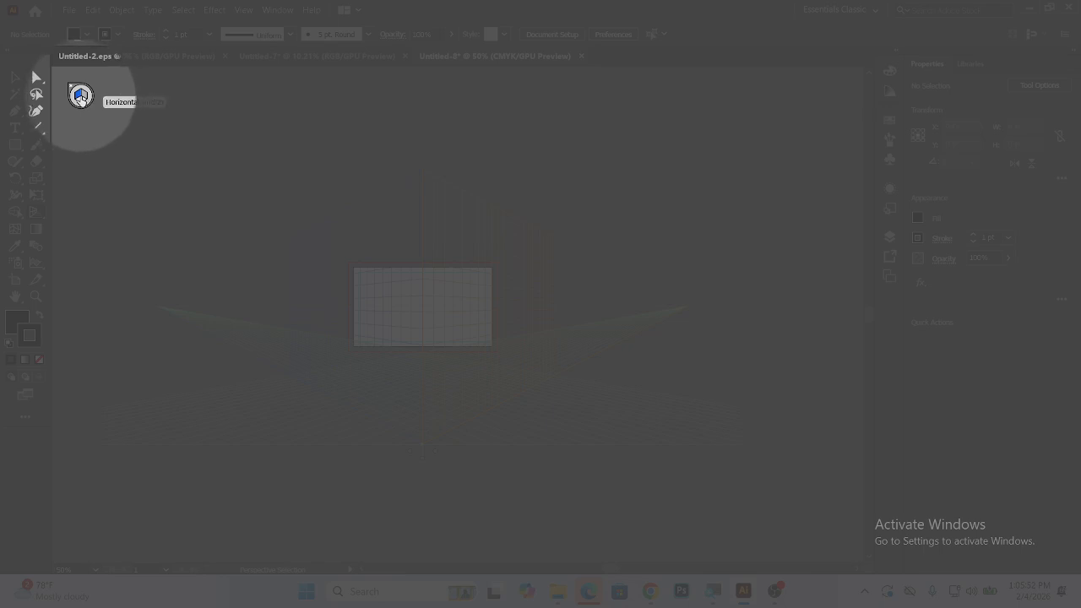
key(KP_1)
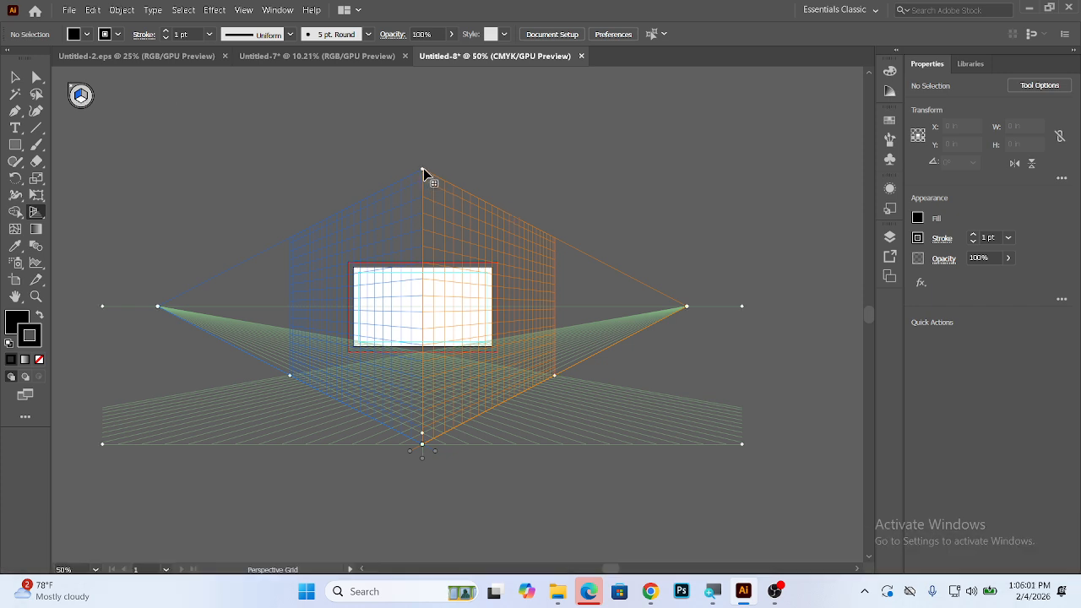
Lower the perspective grid's vertical extent to the artboard's upper edge and pull both vanishing points in to its side edges.
drag(423, 168, 423, 275)
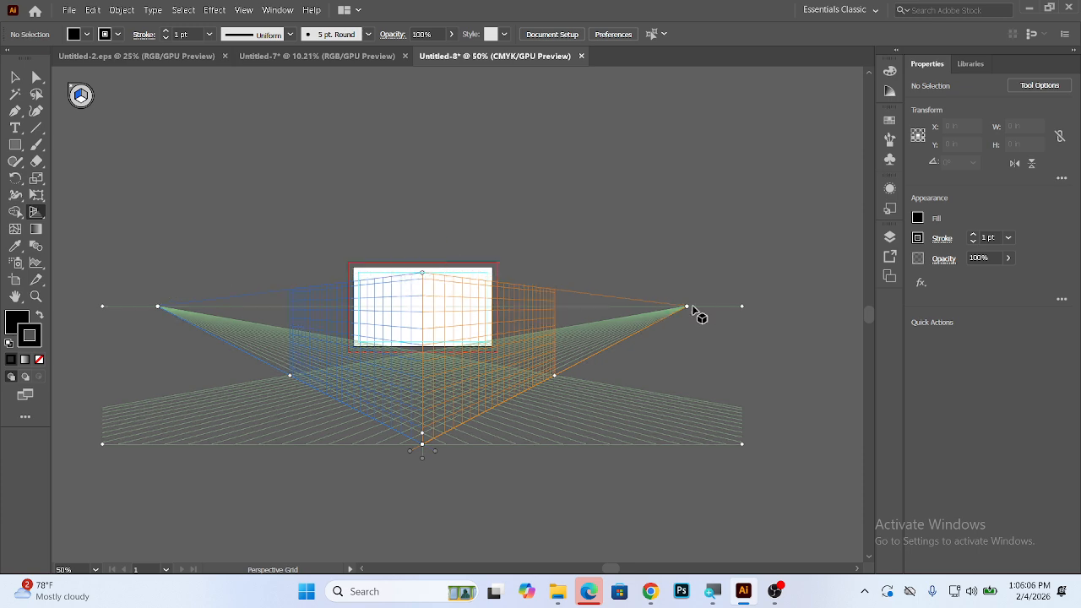
drag(687, 309, 488, 307)
drag(159, 307, 360, 309)
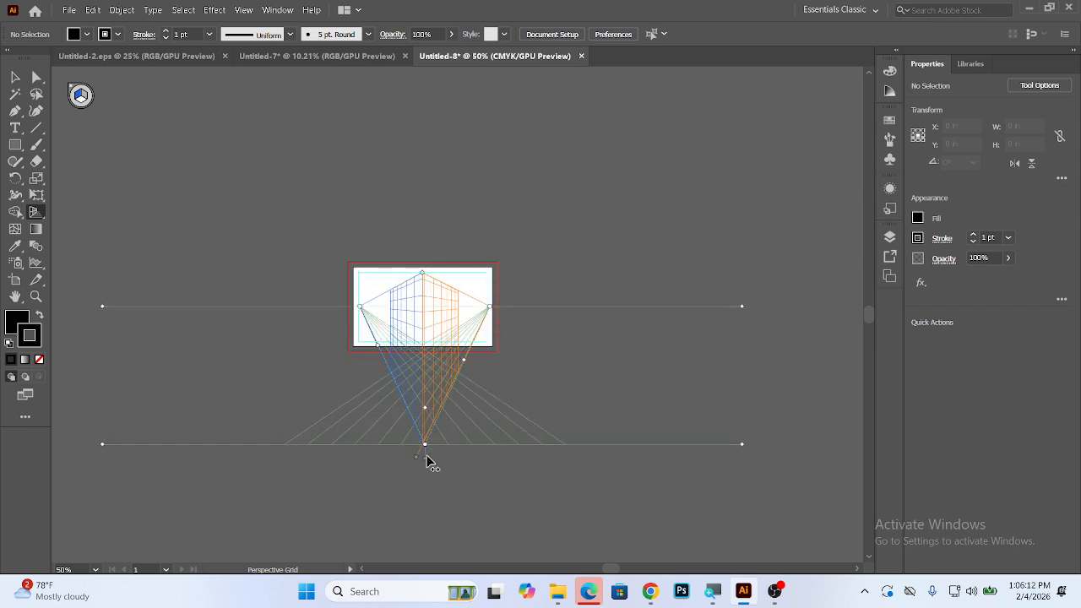
Try to shrink the grid's lower part into the artboard by raising its bottom point, cell size and ground level handles.
drag(424, 445, 422, 329)
key(ctrl+z)
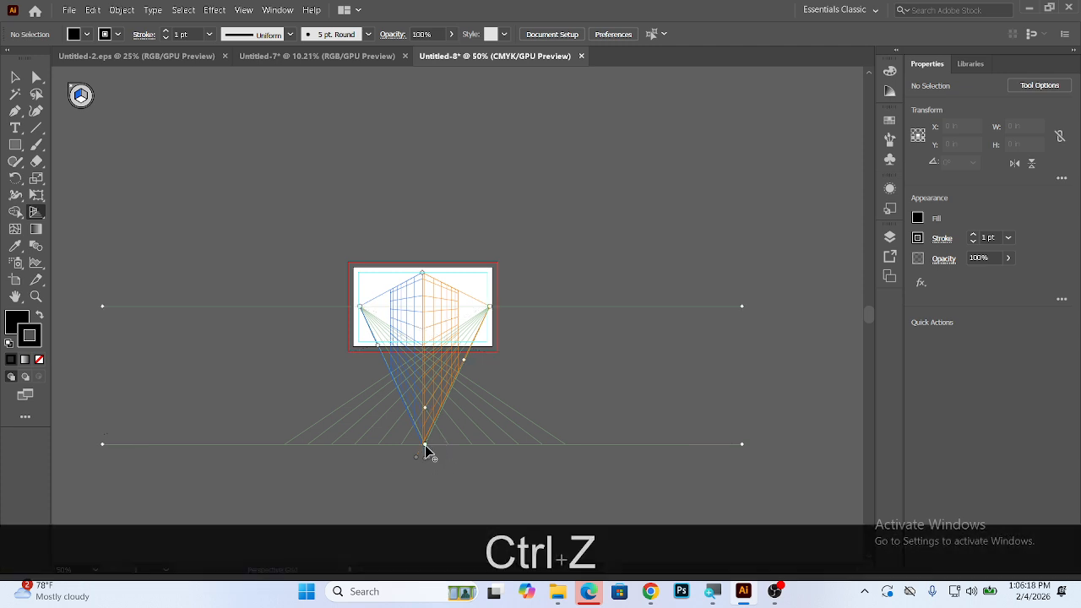
drag(425, 445, 432, 358)
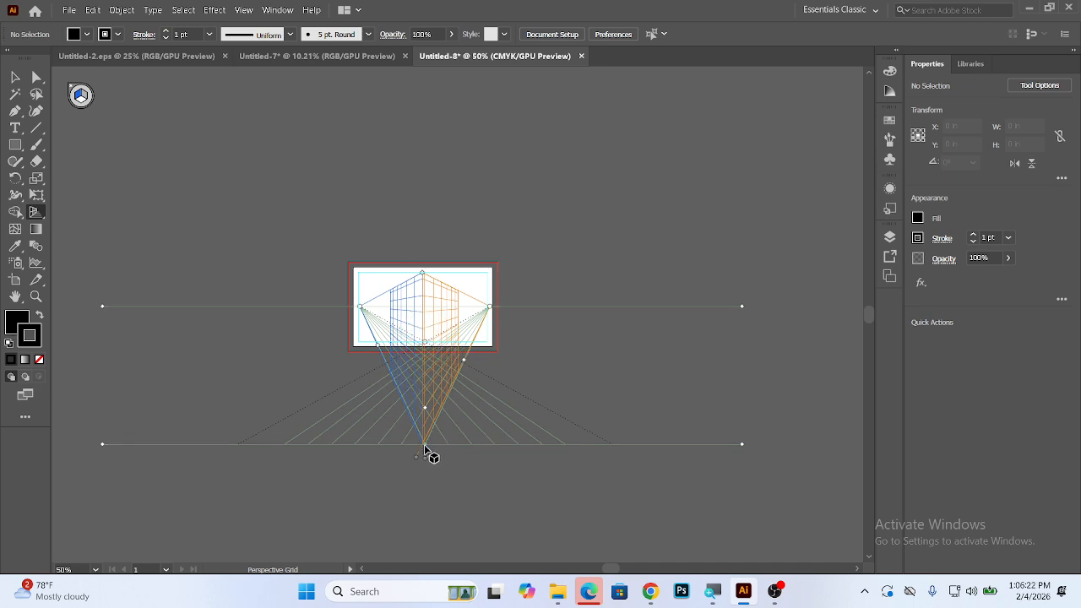
drag(424, 412, 430, 346)
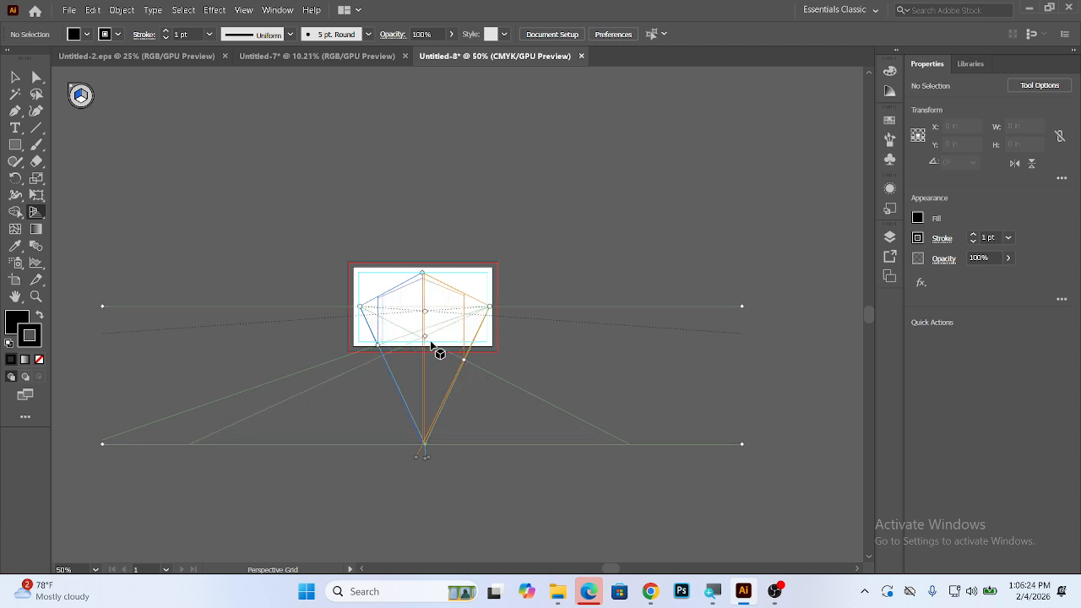
click(425, 444)
drag(741, 444, 640, 369)
Clear the distorted perspective grid from the canvas by hiding it.
key(BackSpace)
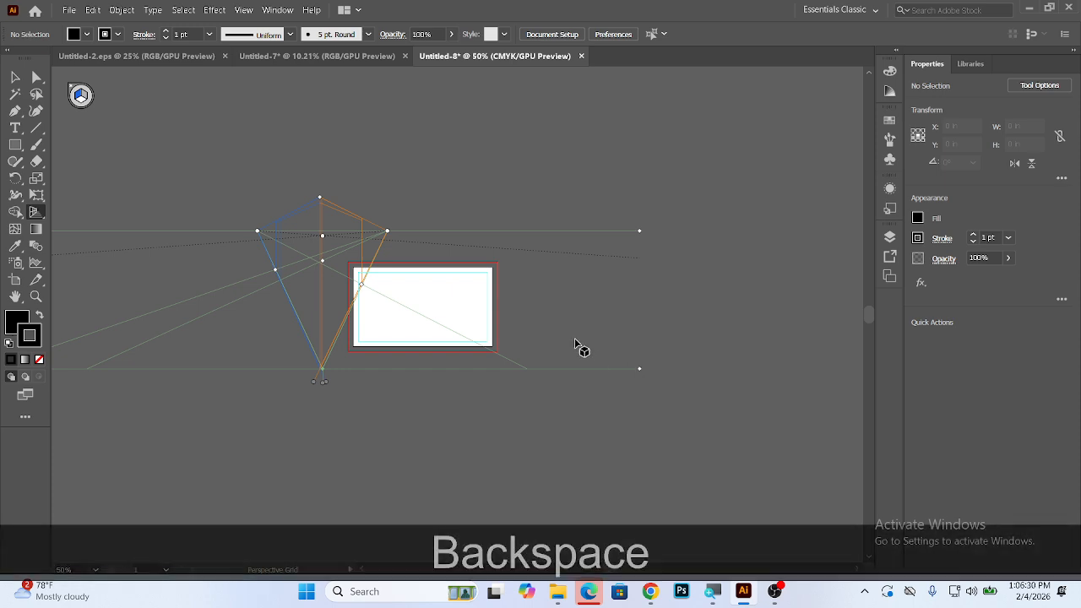
key(ctrl+a)
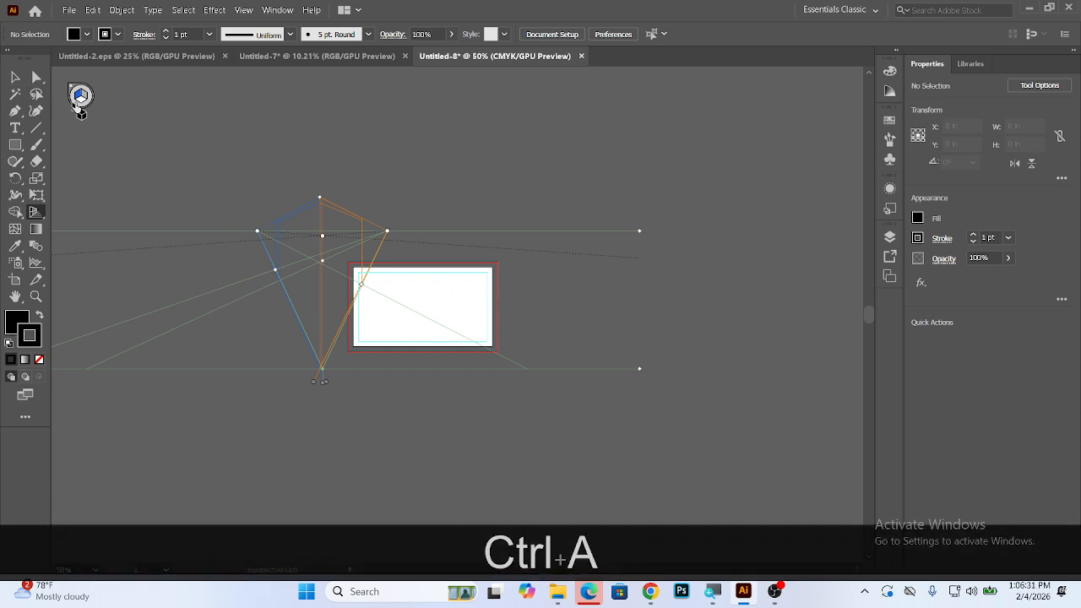
click(73, 89)
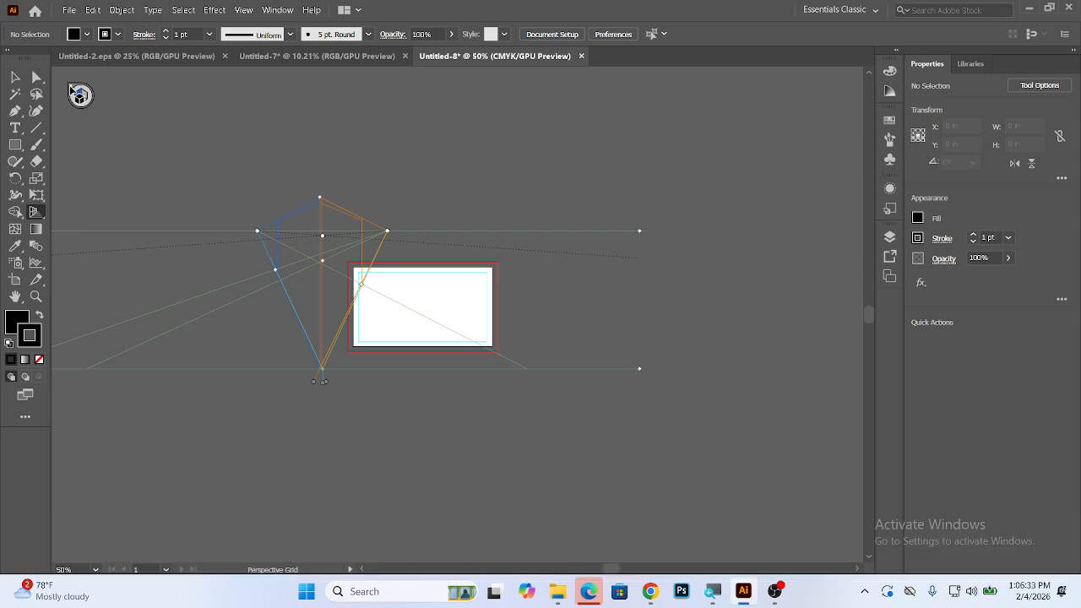
click(36, 212)
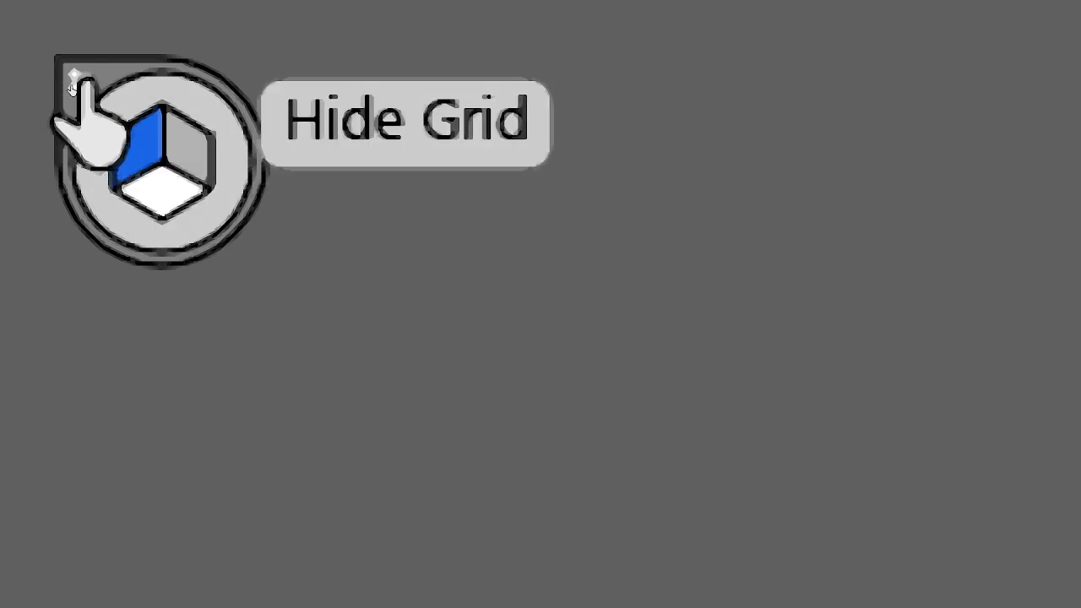
click(74, 76)
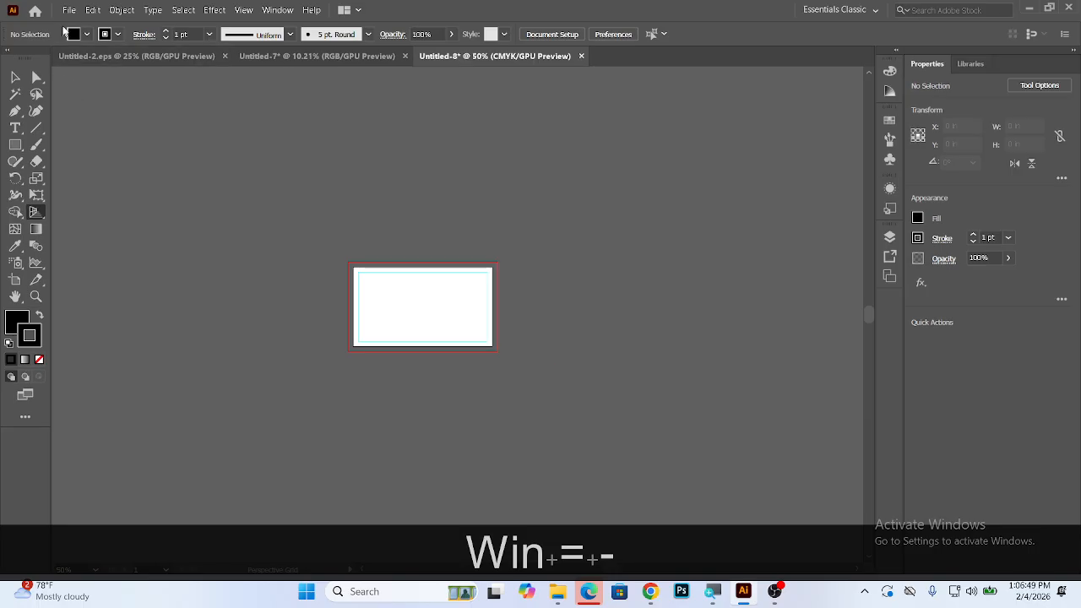
Create a new document from the A4 print preset.
click(68, 10)
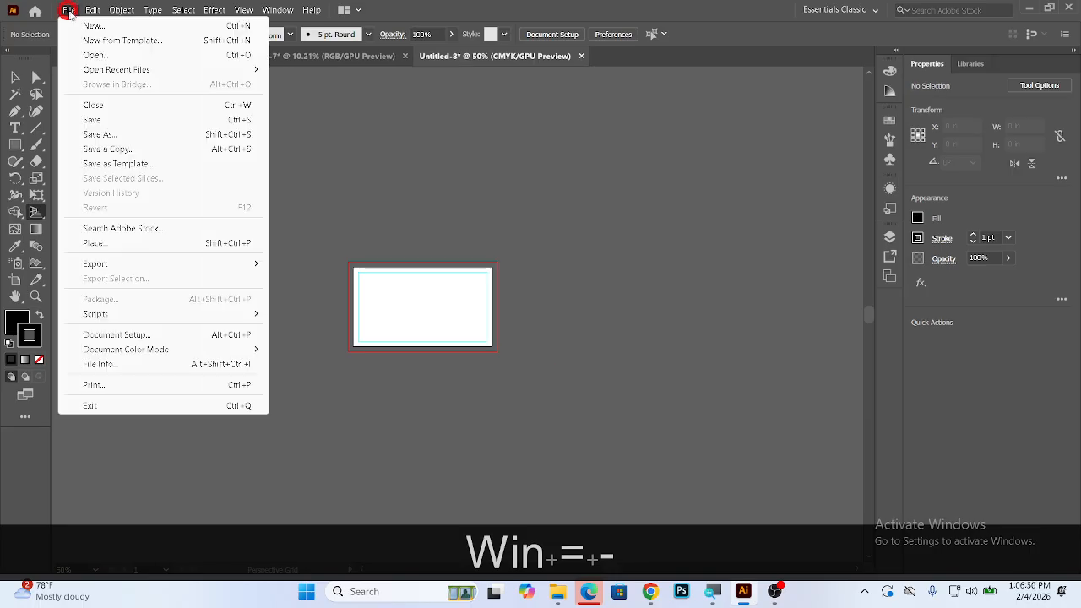
click(334, 112)
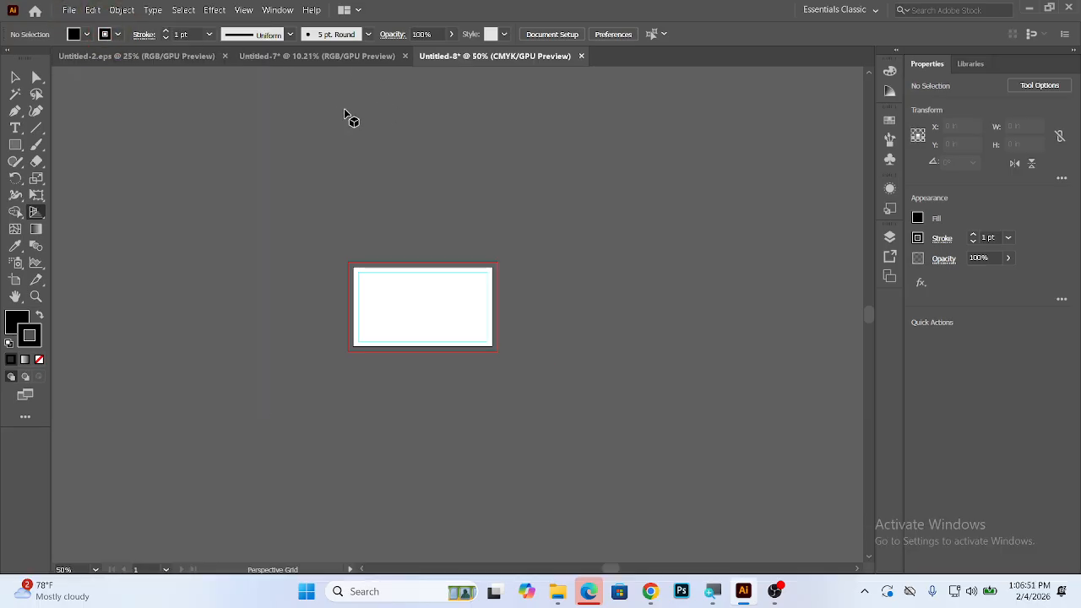
key(ctrl+n)
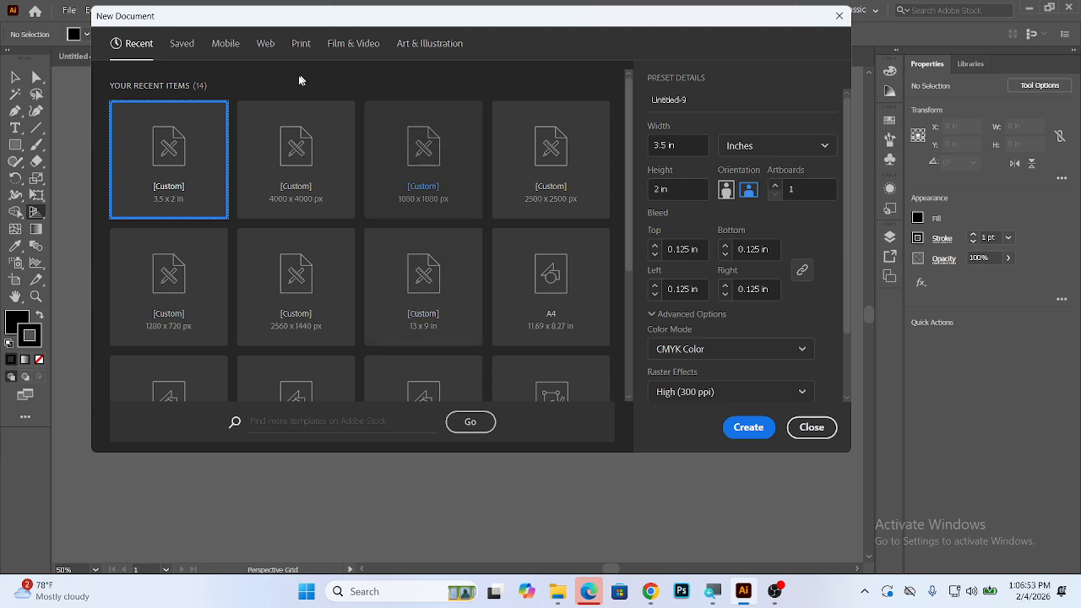
click(270, 51)
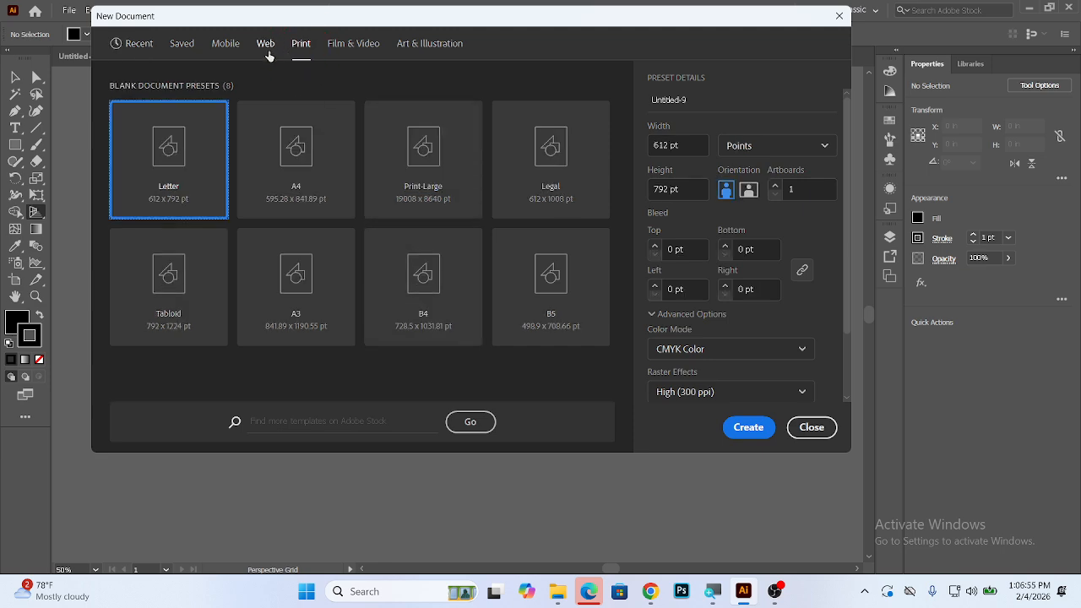
click(300, 182)
click(742, 425)
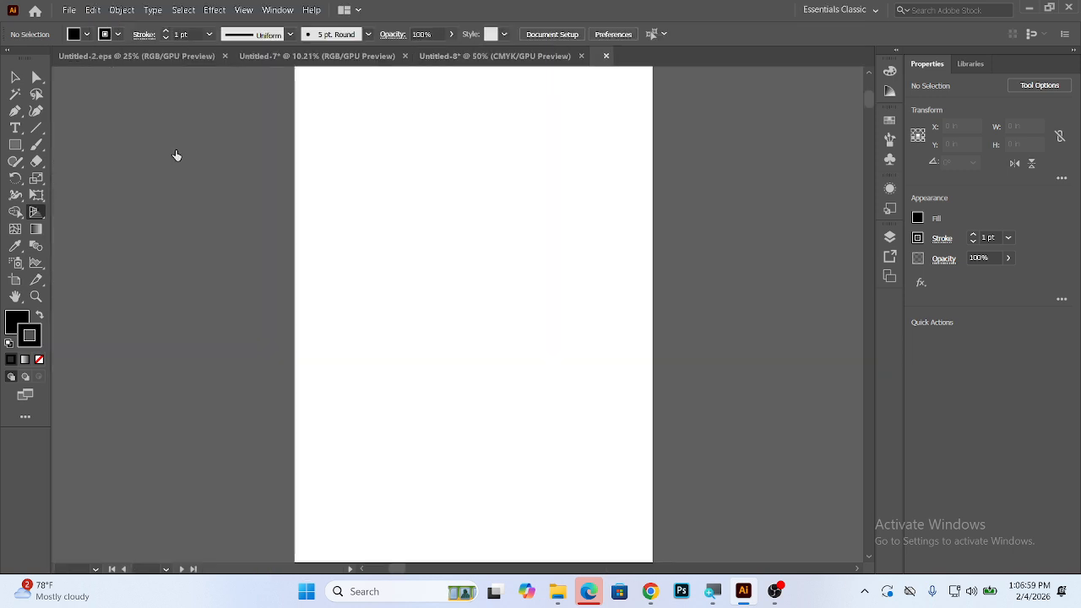
Widen the A4 artboard on both sides into a landscape shape that nearly fills the canvas width.
click(16, 281)
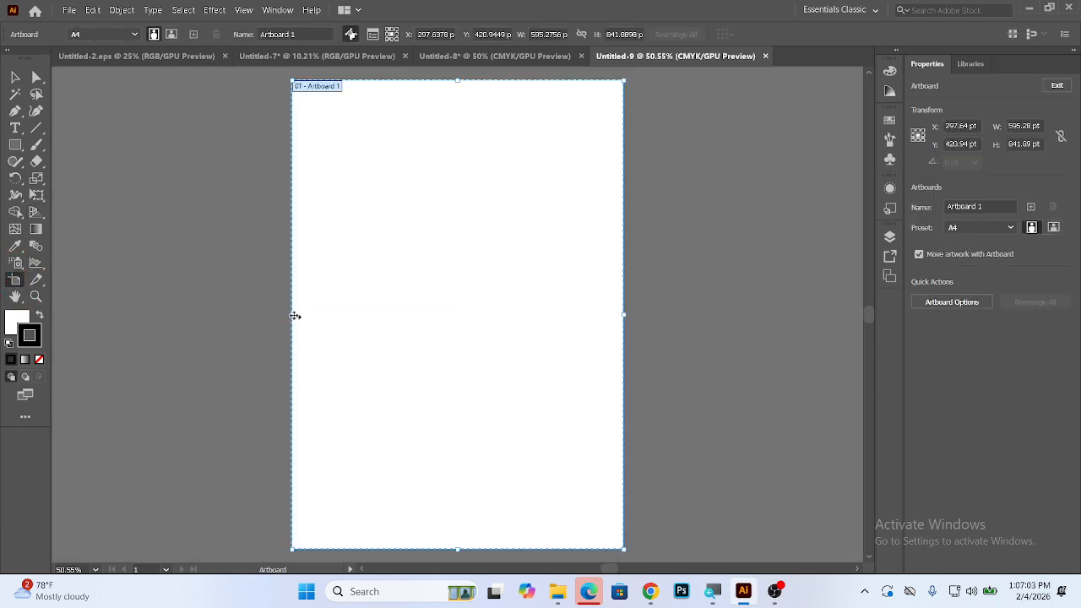
drag(292, 317, 66, 314)
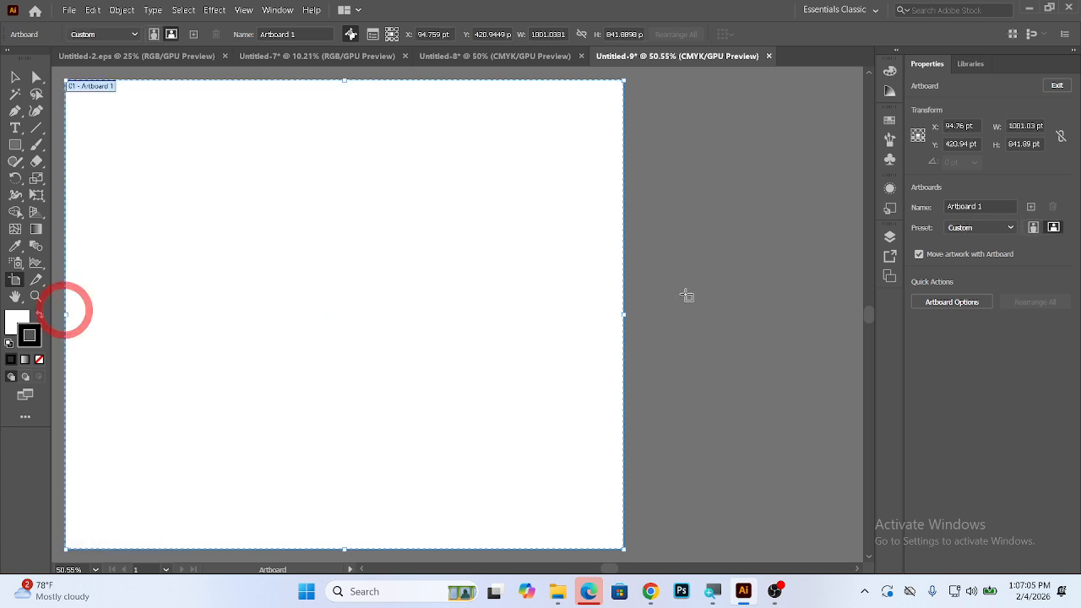
drag(625, 314, 822, 333)
click(16, 78)
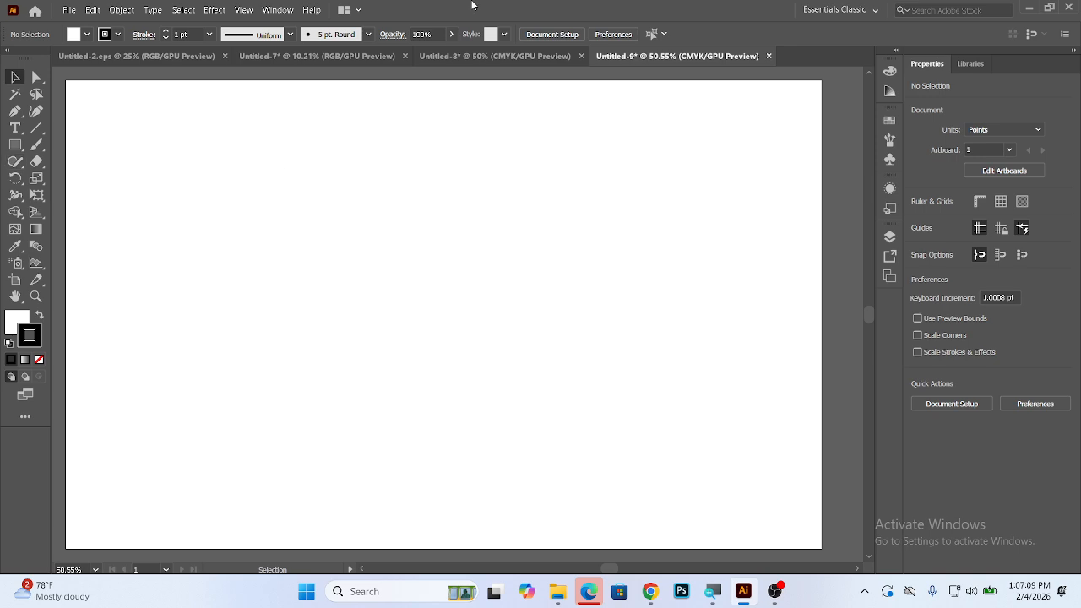
Fit a perspective grid to the artboard, with vanishing points near its side edges, a slightly raised horizon and its vertical extent near the upper edge.
click(37, 216)
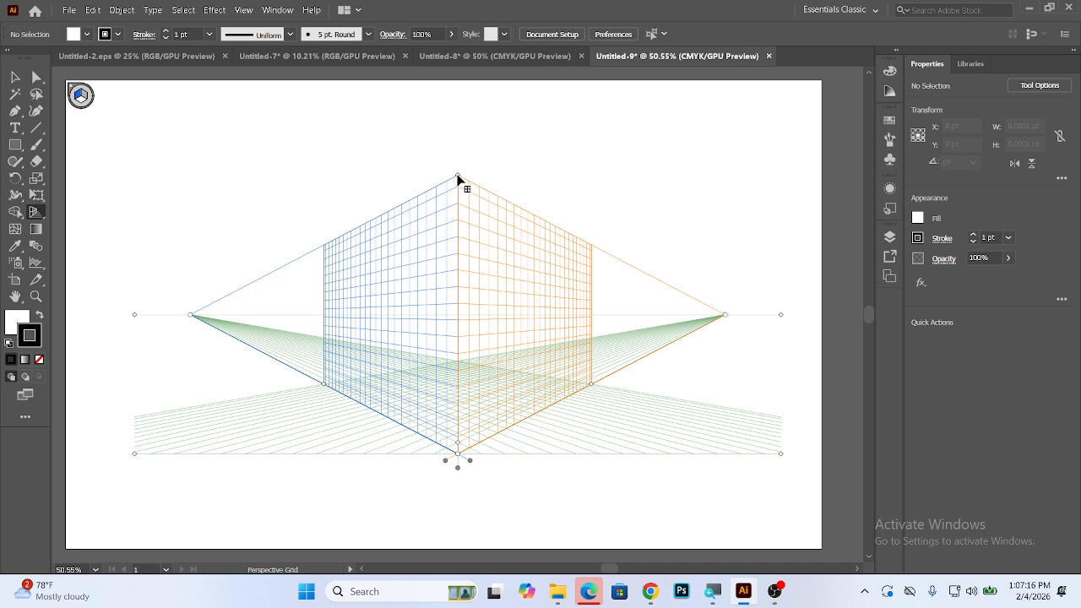
mouse_move(457, 178)
mouse_down()
mouse_move(458, 245)
mouse_move(456, 186)
mouse_up()
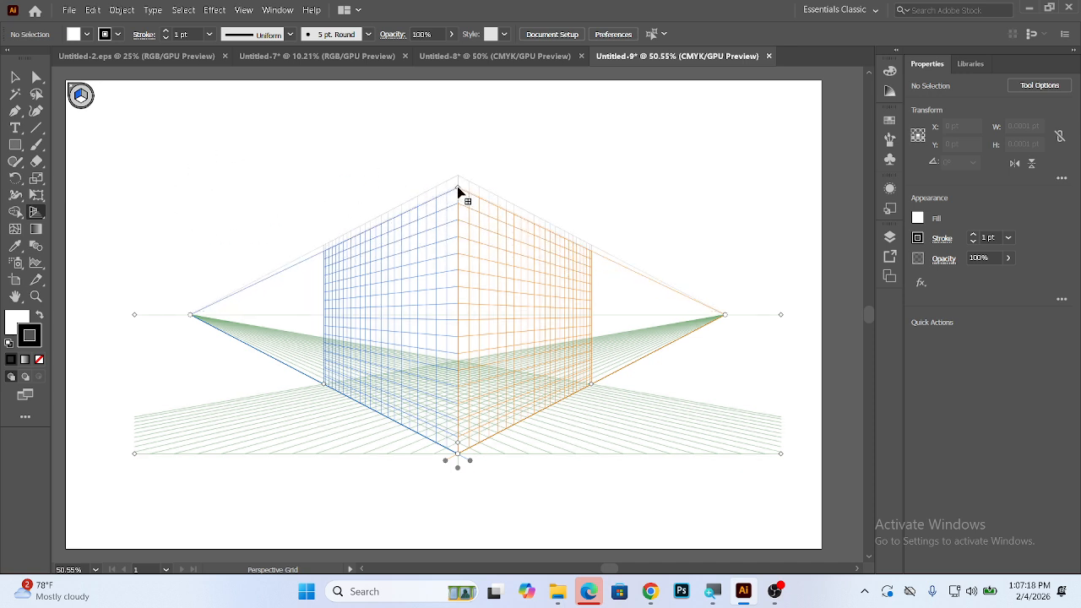
drag(759, 320, 810, 314)
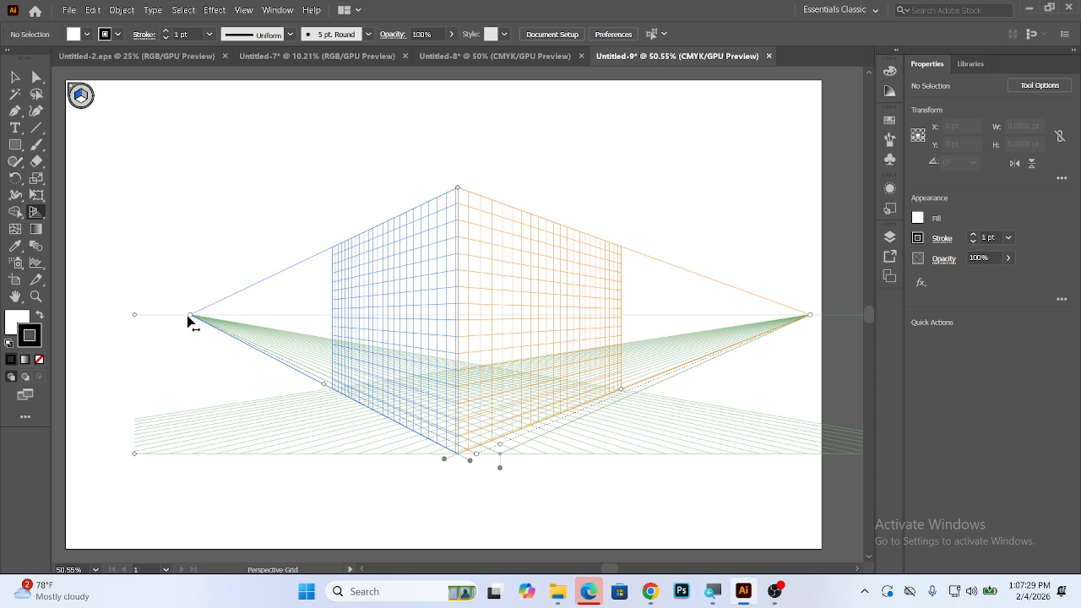
drag(135, 319, 61, 287)
drag(189, 293, 63, 301)
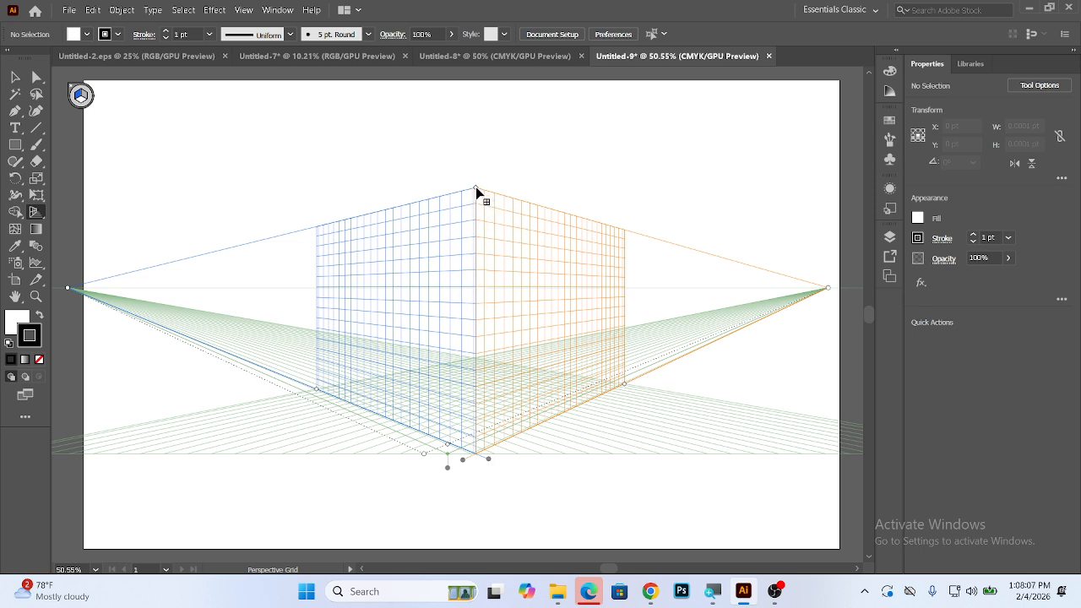
drag(478, 194, 469, 102)
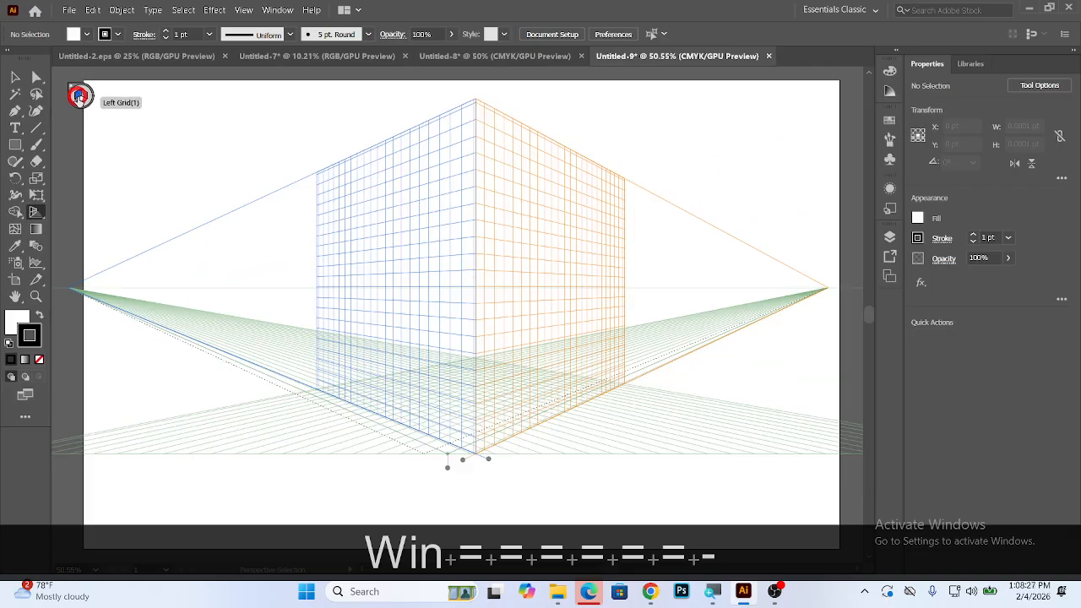
Try to draw a rectangle covering the whole left plane of the perspective grid.
key(m)
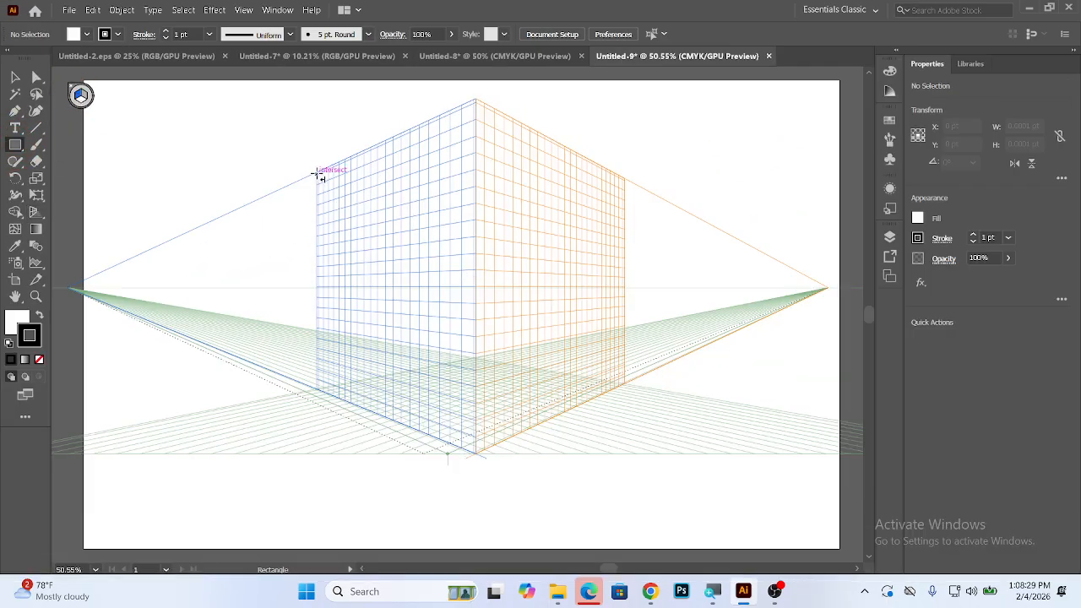
mouse_move(316, 174)
mouse_down()
mouse_move(399, 272)
mouse_move(477, 456)
mouse_up()
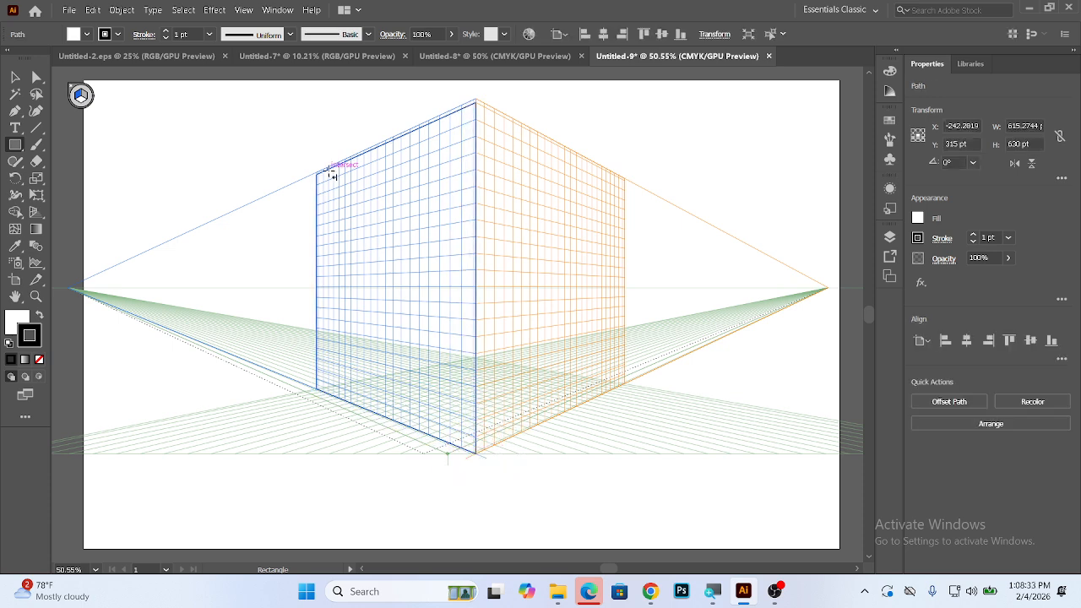
key(ctrl+z)
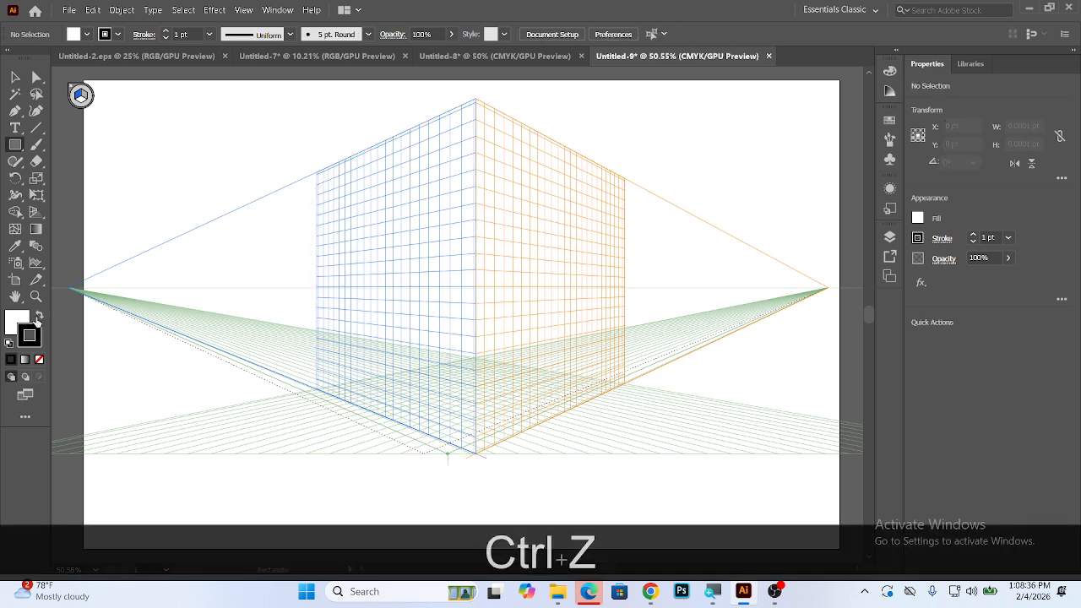
Set the drawing colors to a green fill with no stroke.
click(38, 318)
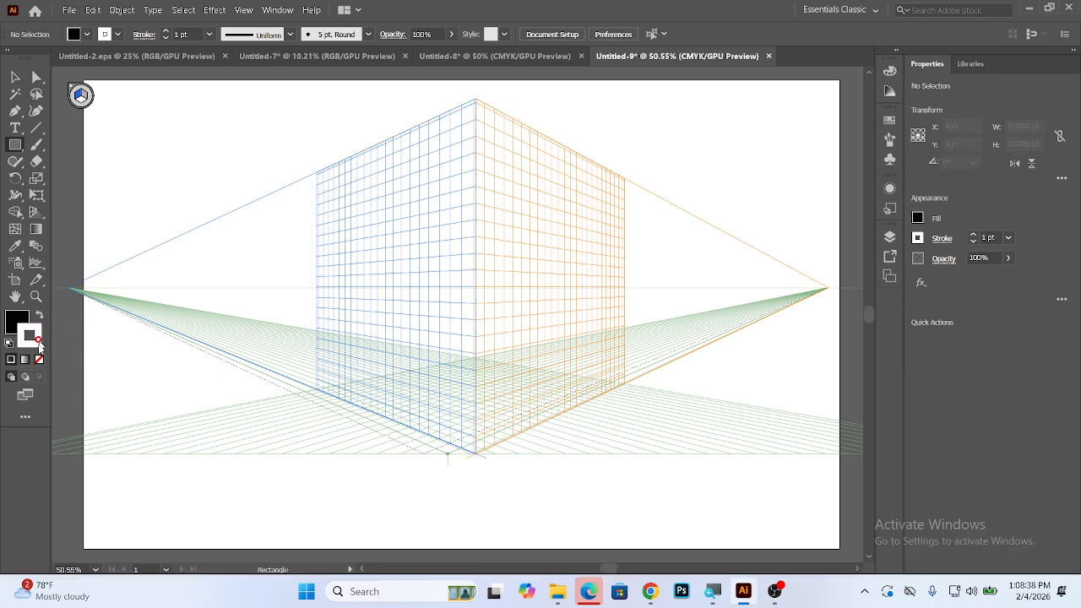
click(39, 360)
click(15, 319)
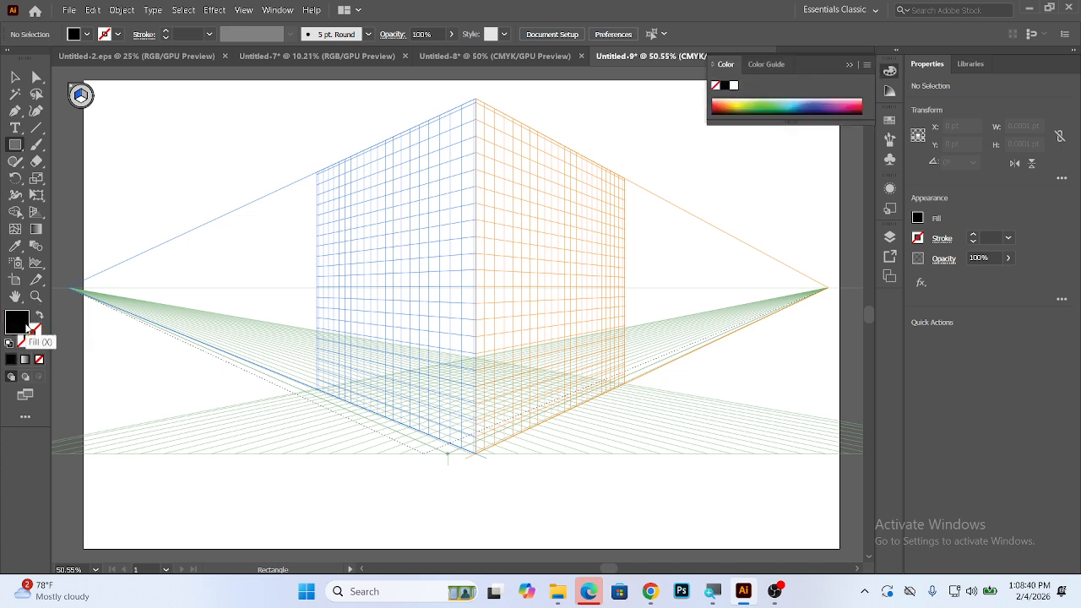
click(762, 102)
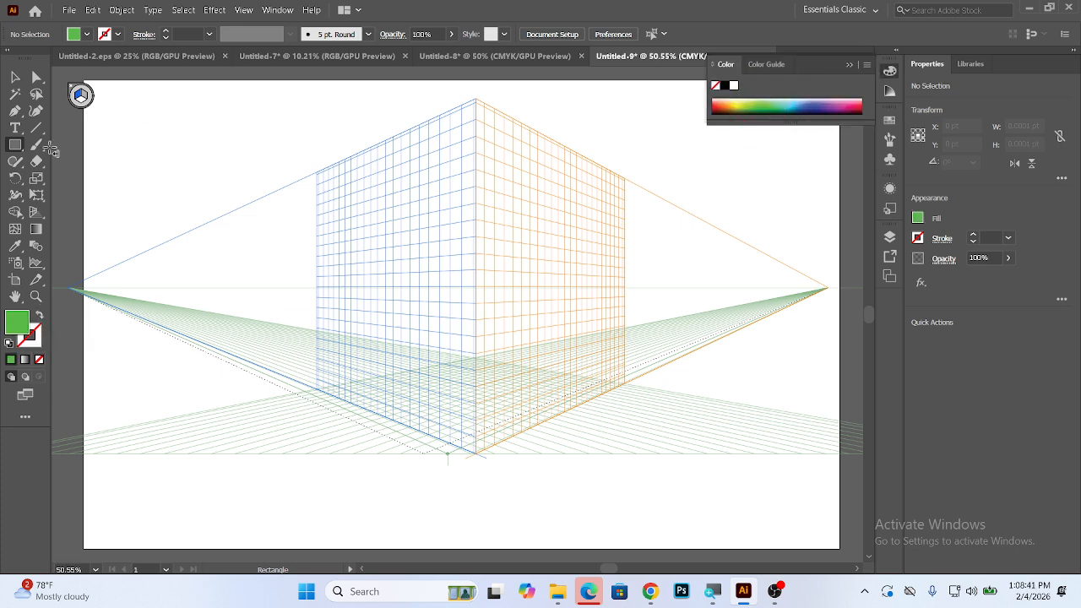
Cover the left and right grid planes with green rectangles, about 617 by 645 pt and 709 by 639 pt.
click(15, 150)
drag(317, 173, 475, 455)
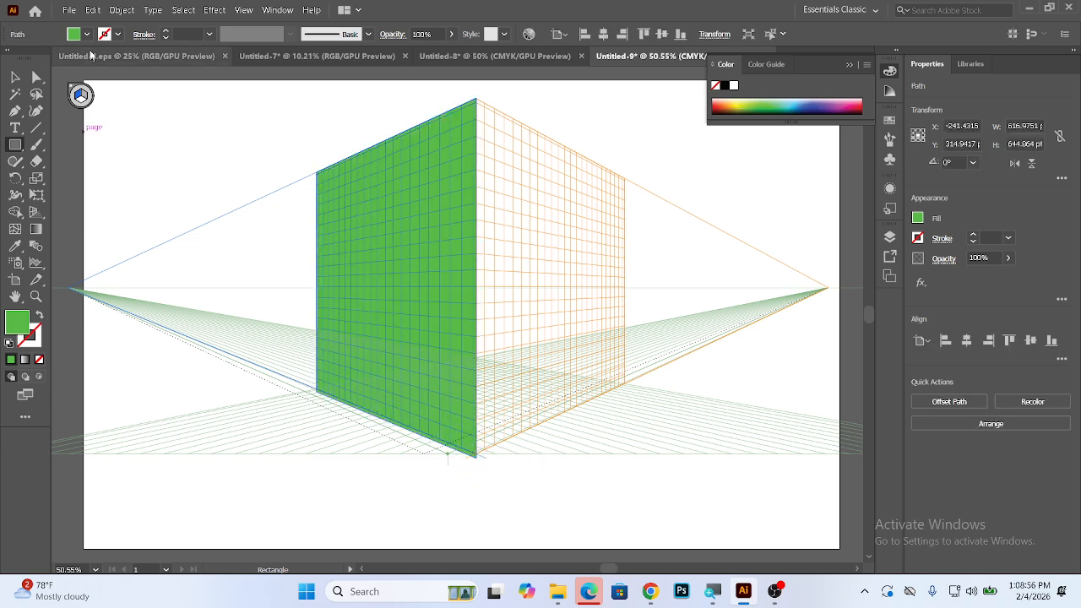
click(87, 34)
click(49, 69)
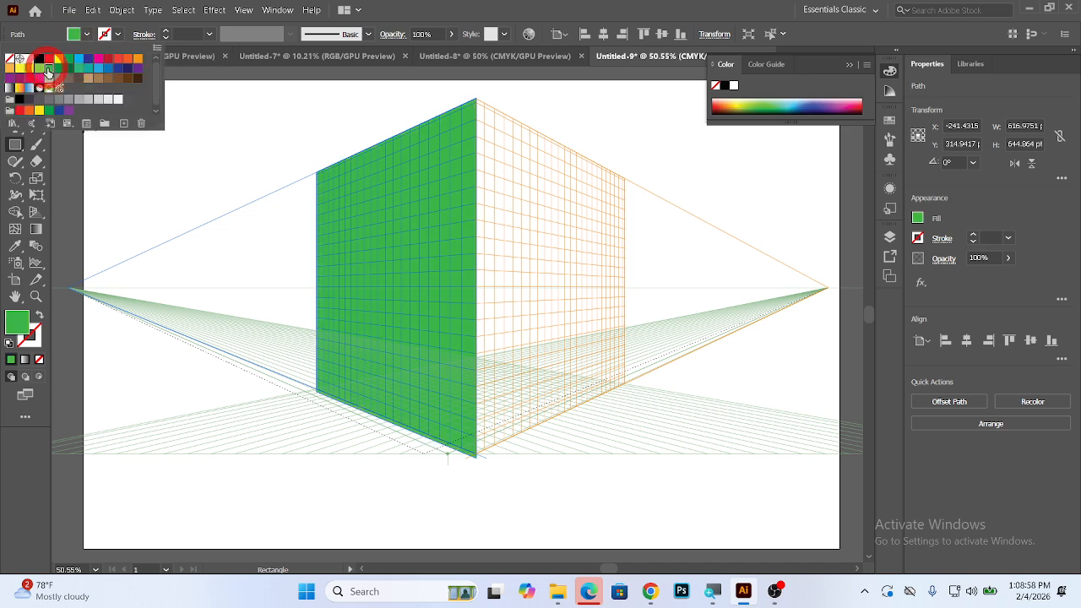
click(457, 7)
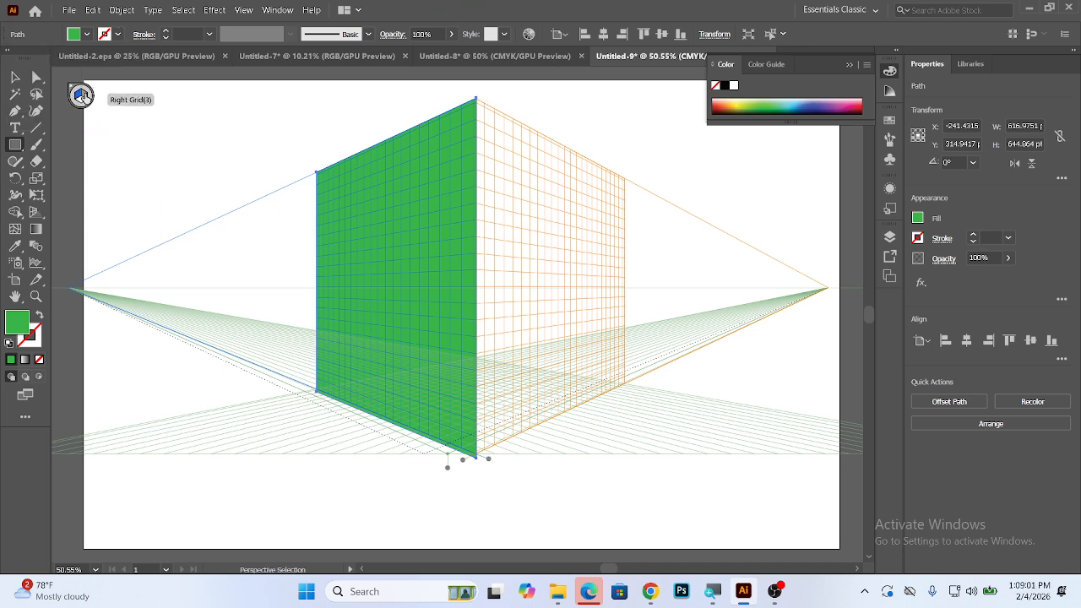
click(83, 99)
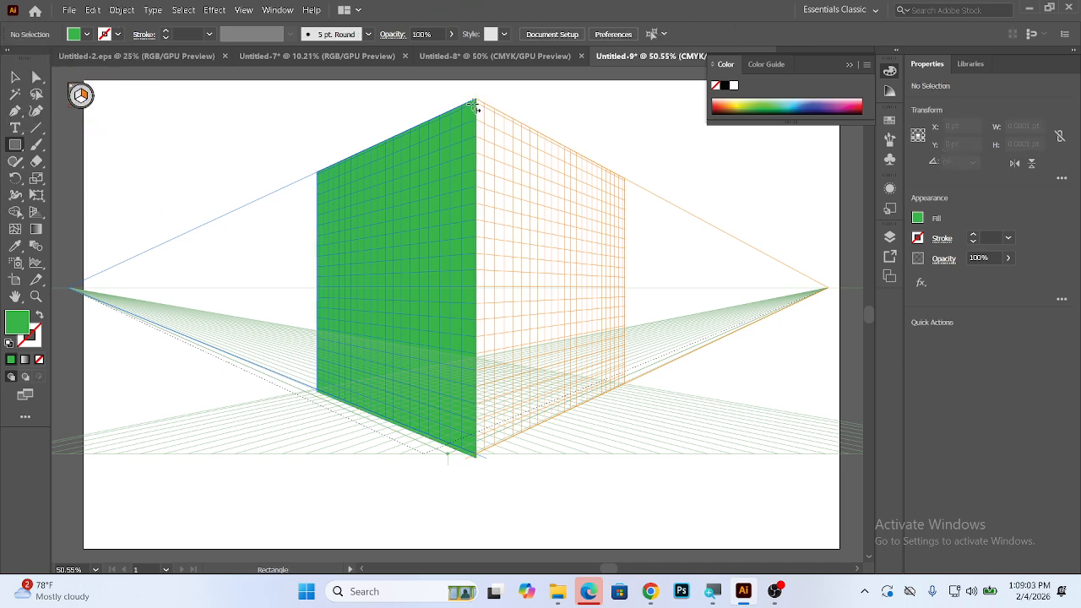
drag(476, 100, 627, 384)
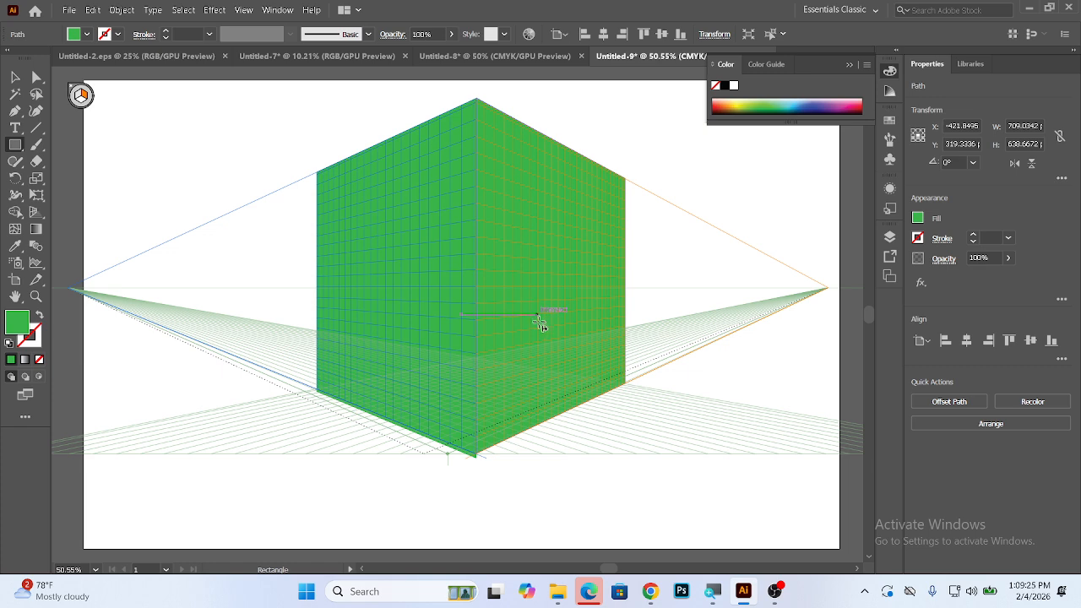
Draw a black door at the base of each wall, about 105 by 240 pt on the right plane and 134 by 247 pt on the left.
drag(539, 320, 560, 411)
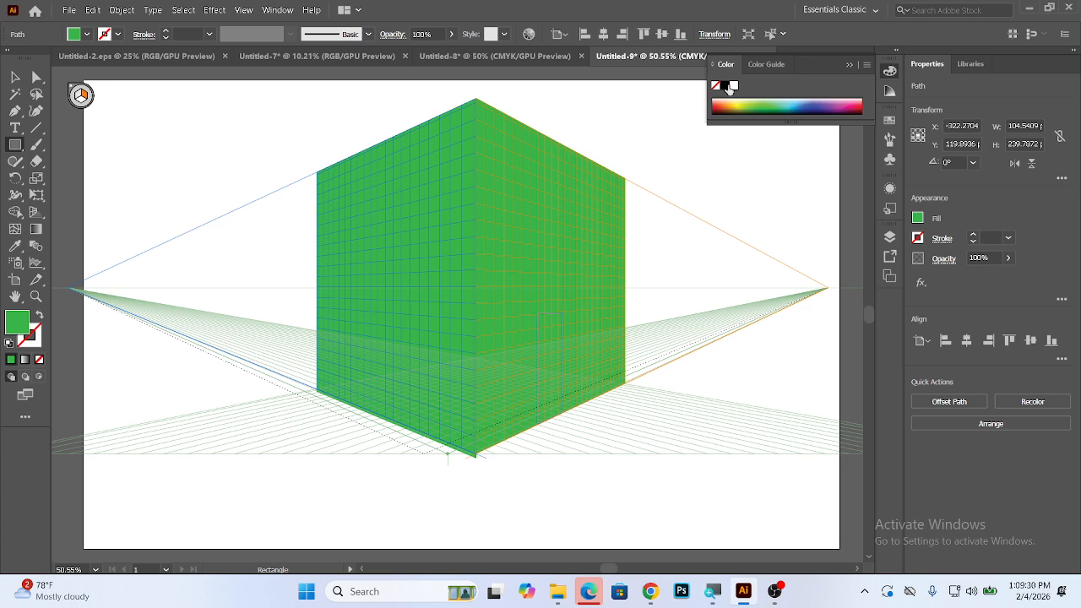
click(724, 88)
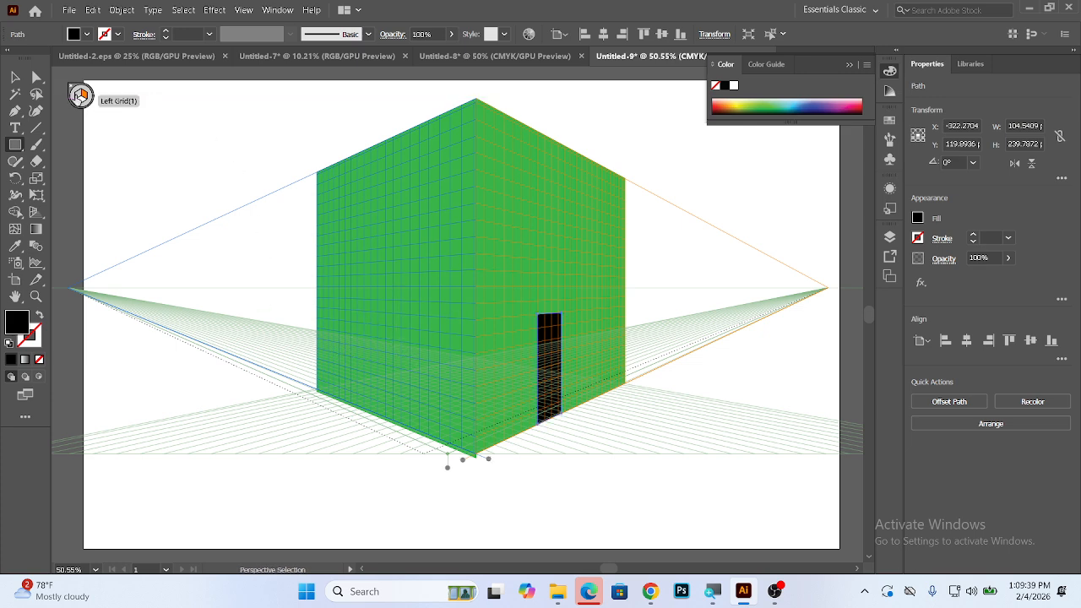
click(80, 95)
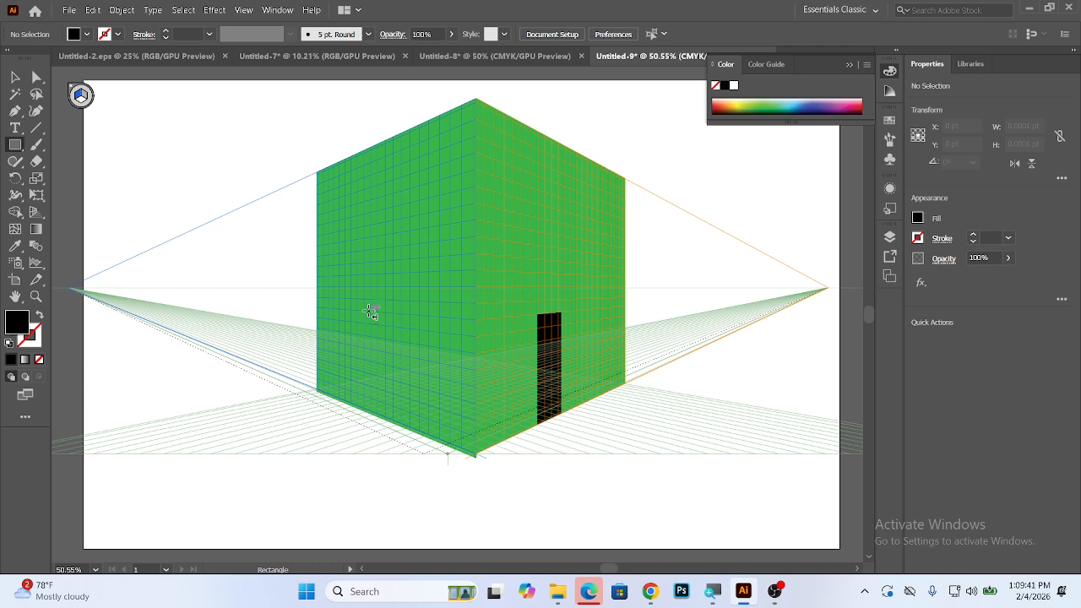
drag(372, 312, 405, 430)
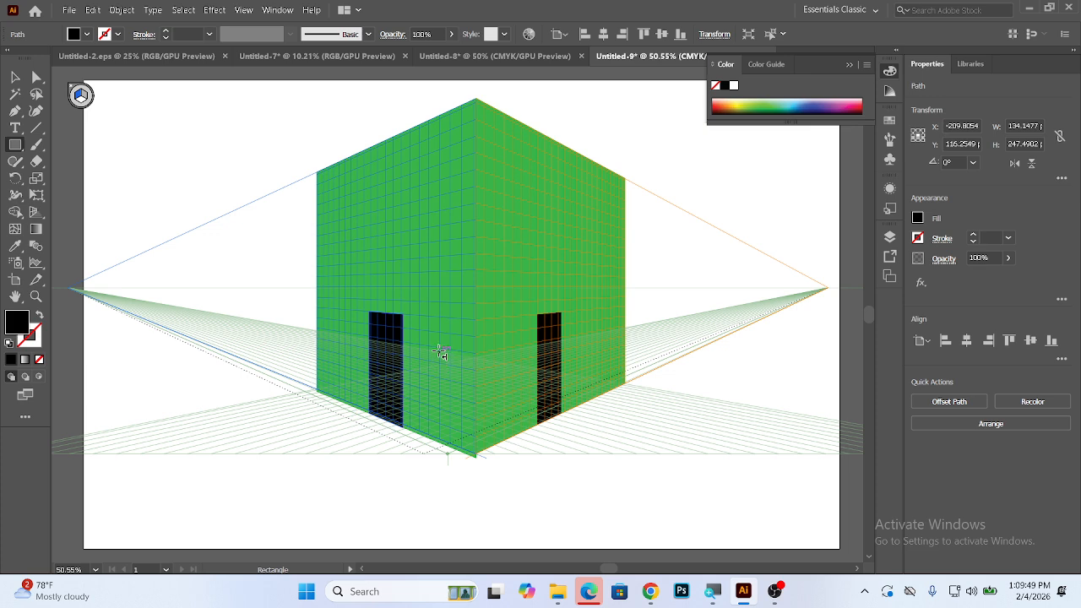
Draw small black windows on both sides of each door, following the left and right perspective planes.
drag(441, 365, 464, 407)
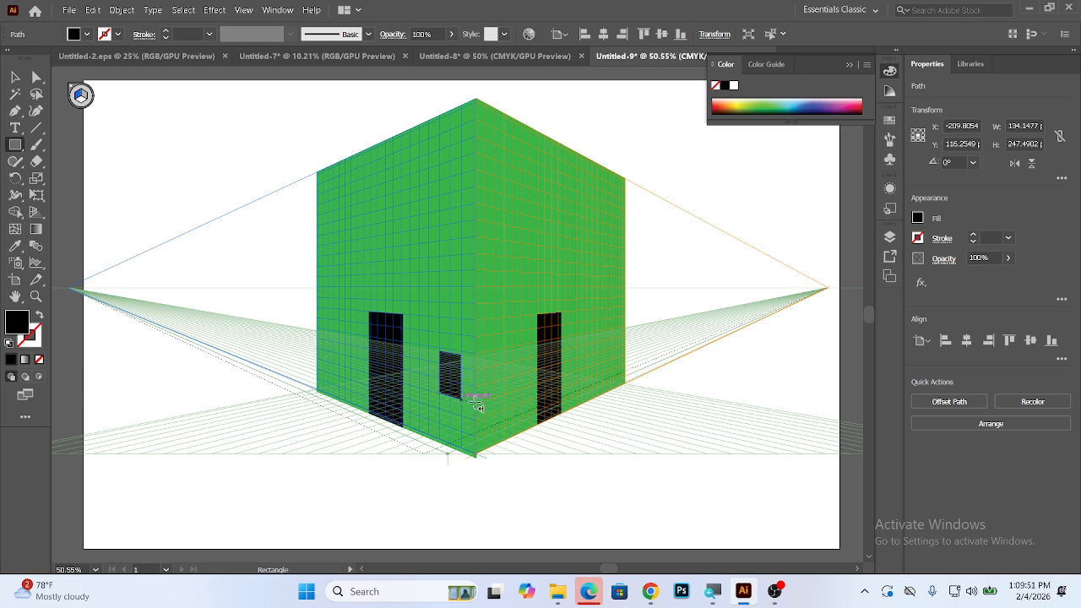
drag(327, 331, 343, 363)
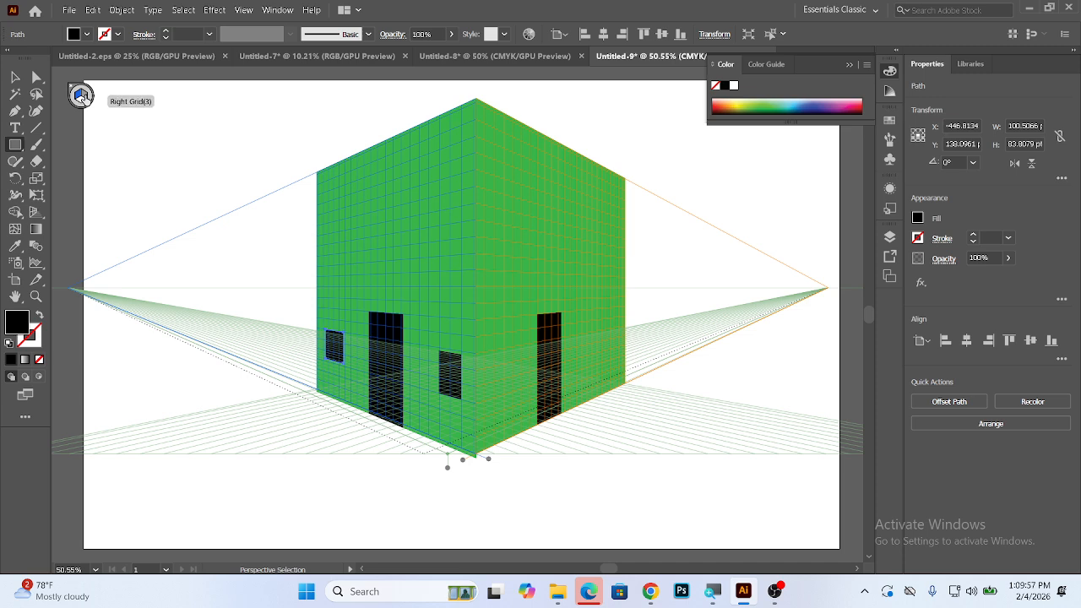
click(85, 96)
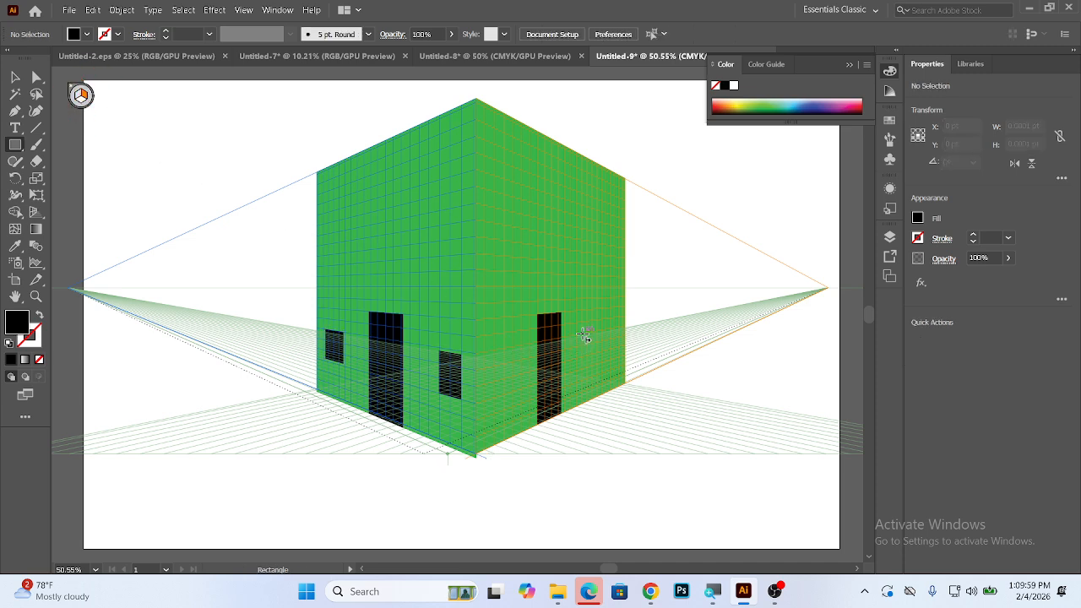
drag(585, 335, 603, 366)
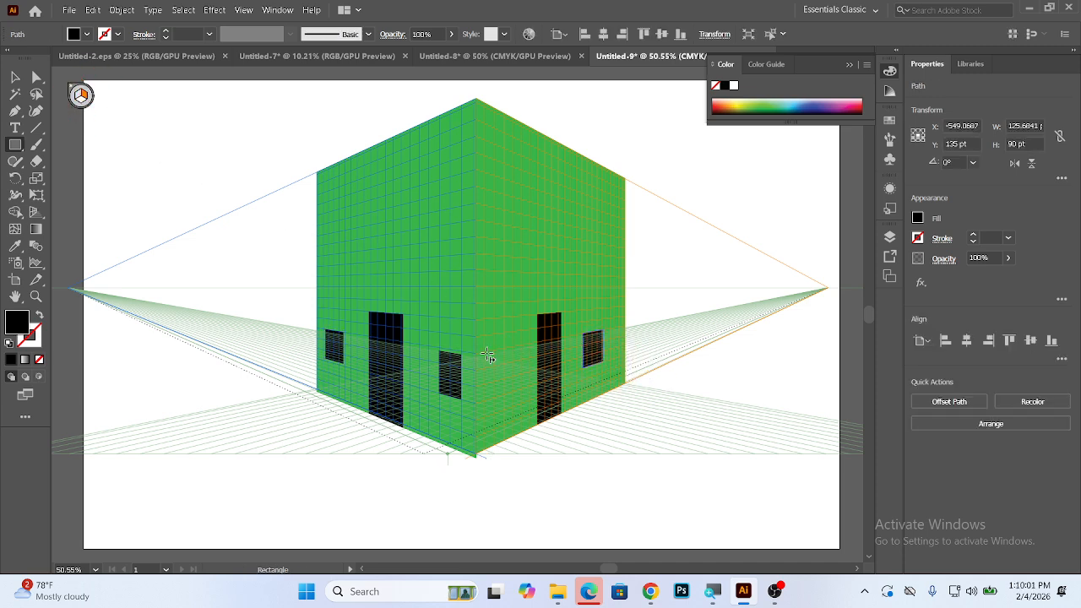
drag(487, 352, 513, 402)
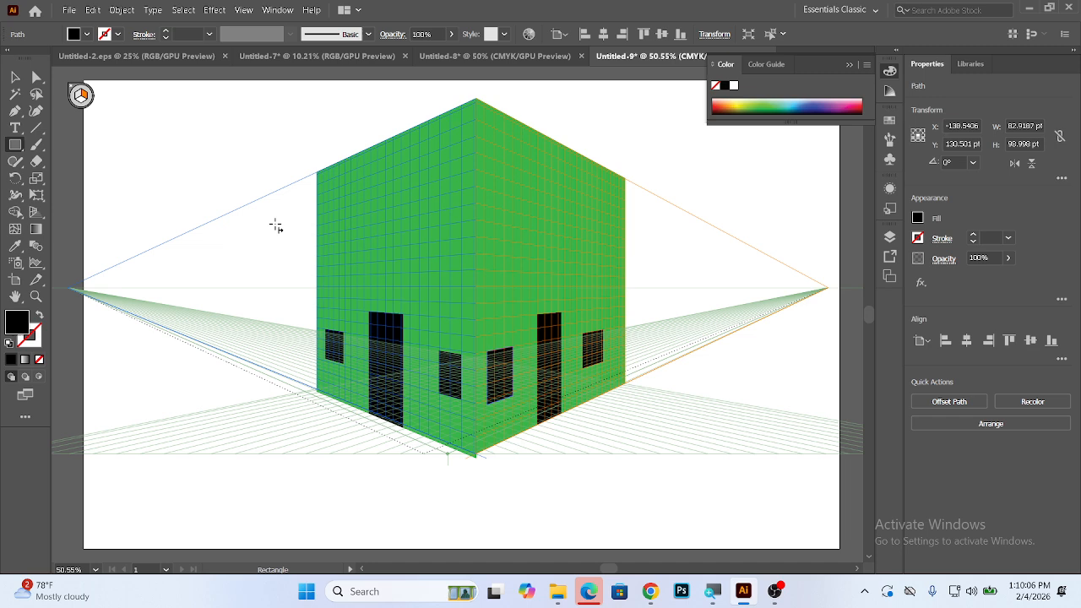
Undo the last window and redraw it smaller, about 68 by 74 pt, between the corner and the right wall's door.
key(ctrl)
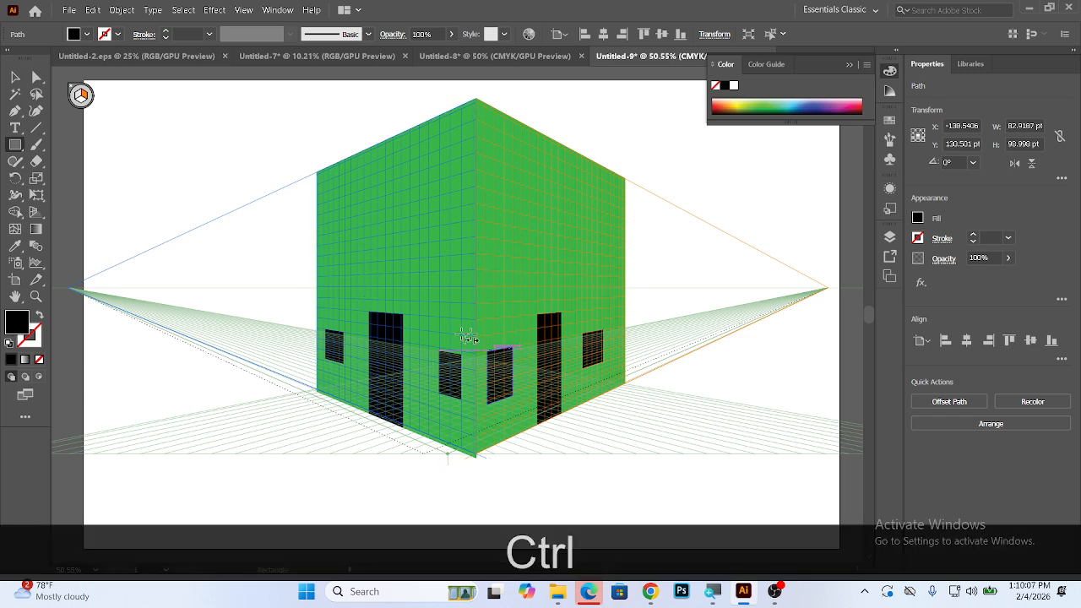
key(ctrl+space)
click(501, 381)
key(z)
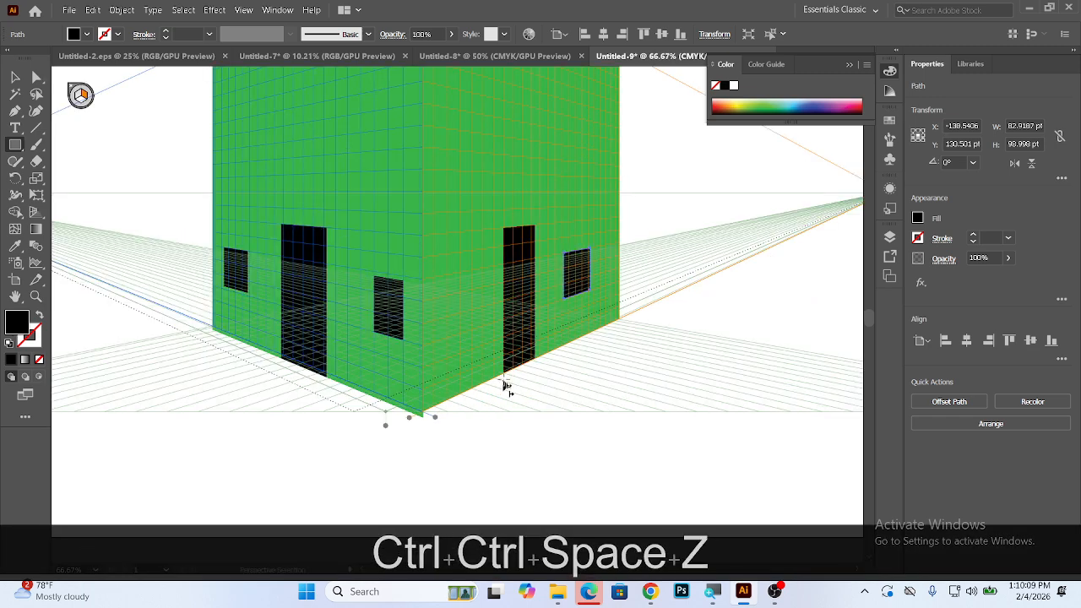
drag(450, 282, 475, 324)
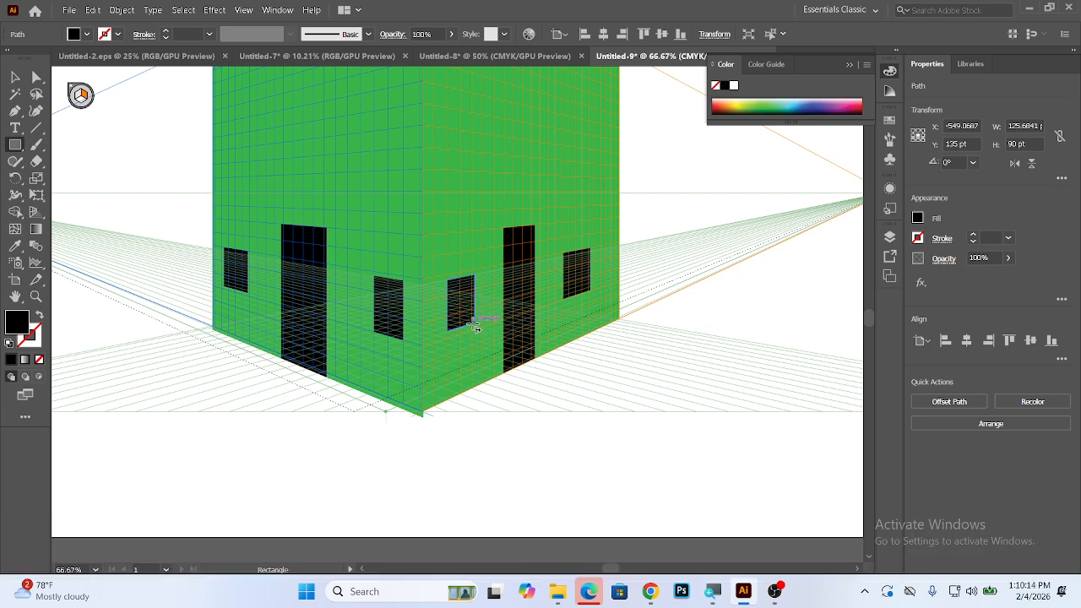
Draw a thin strip about 610 by 37 pt along the base of the left wall, on the left grid plane.
key(ctrl+space)
drag(274, 334, 308, 322)
ctrl+click(308, 323)
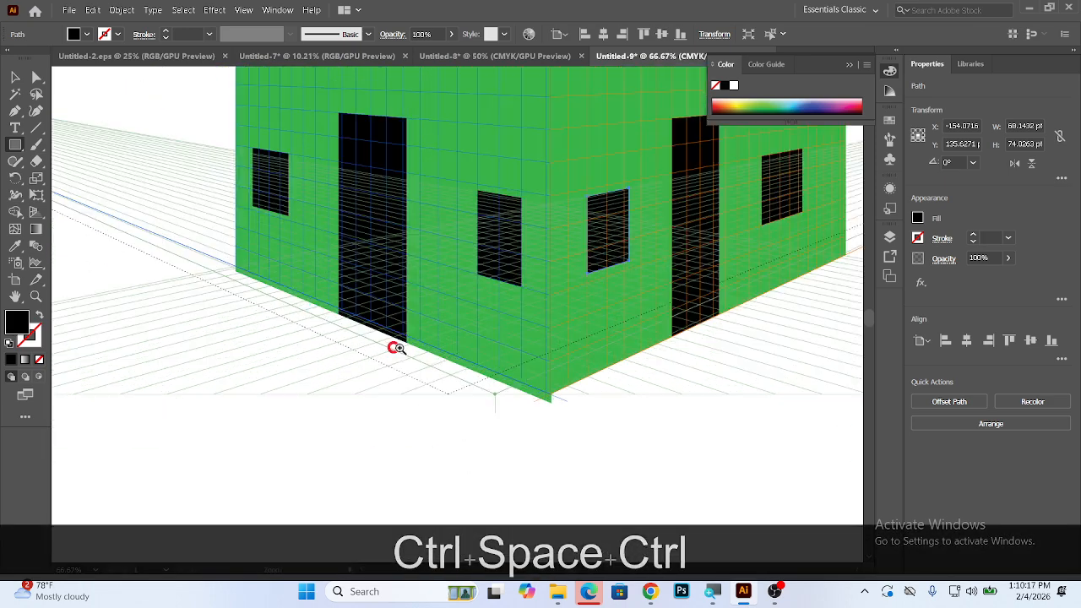
ctrl+click(473, 260)
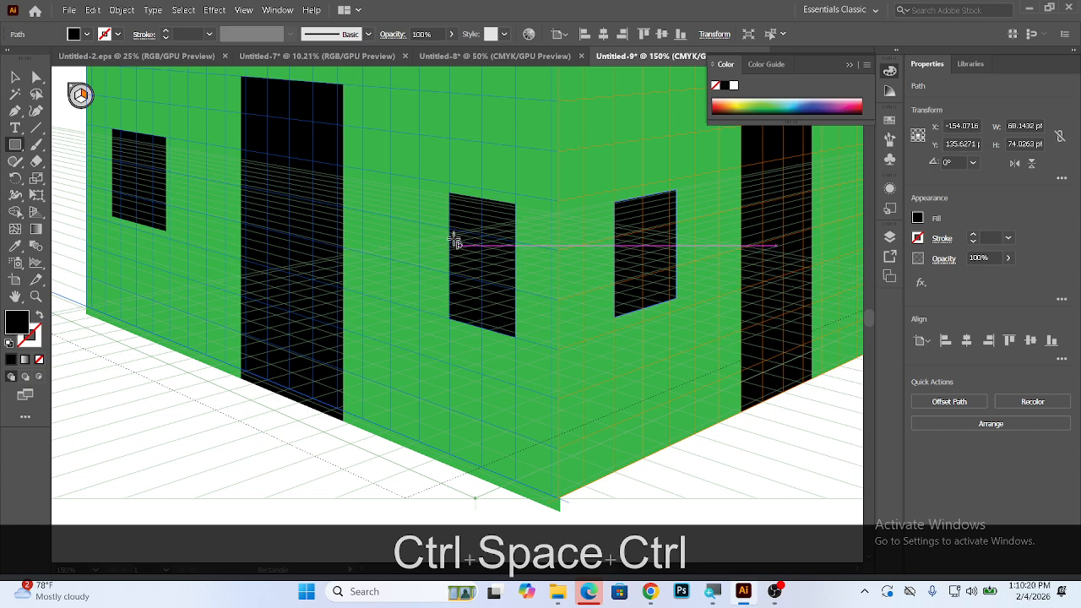
drag(411, 297, 504, 268)
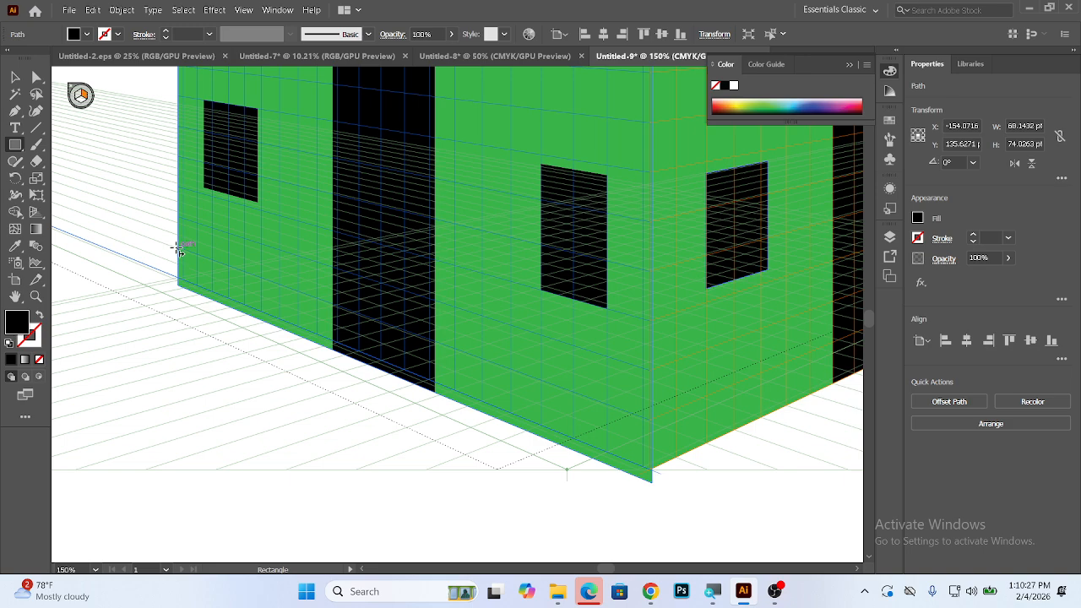
drag(179, 250, 329, 341)
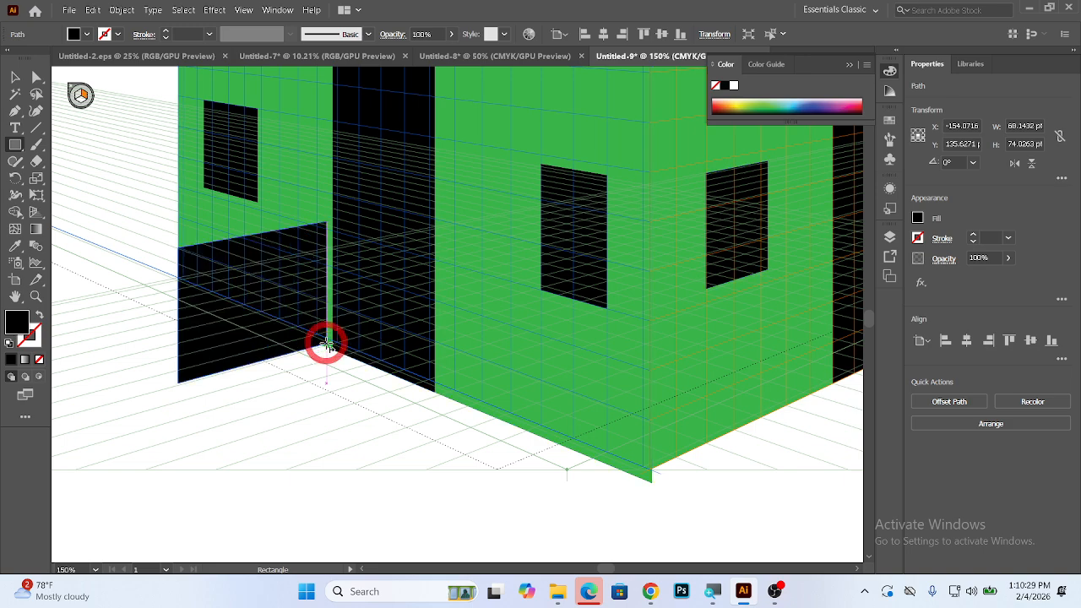
key(ctrl+z)
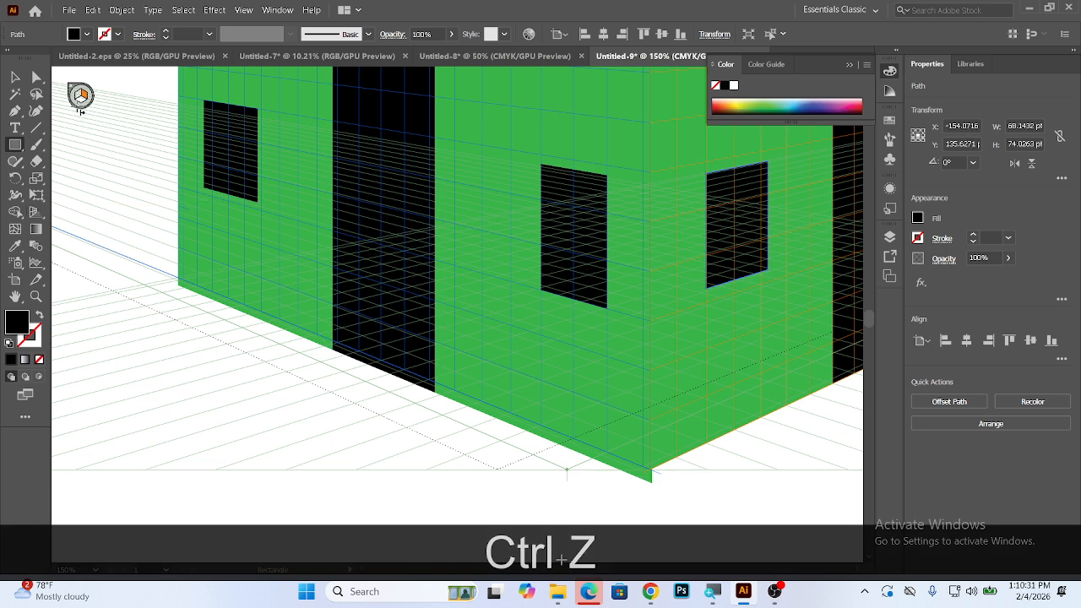
click(79, 94)
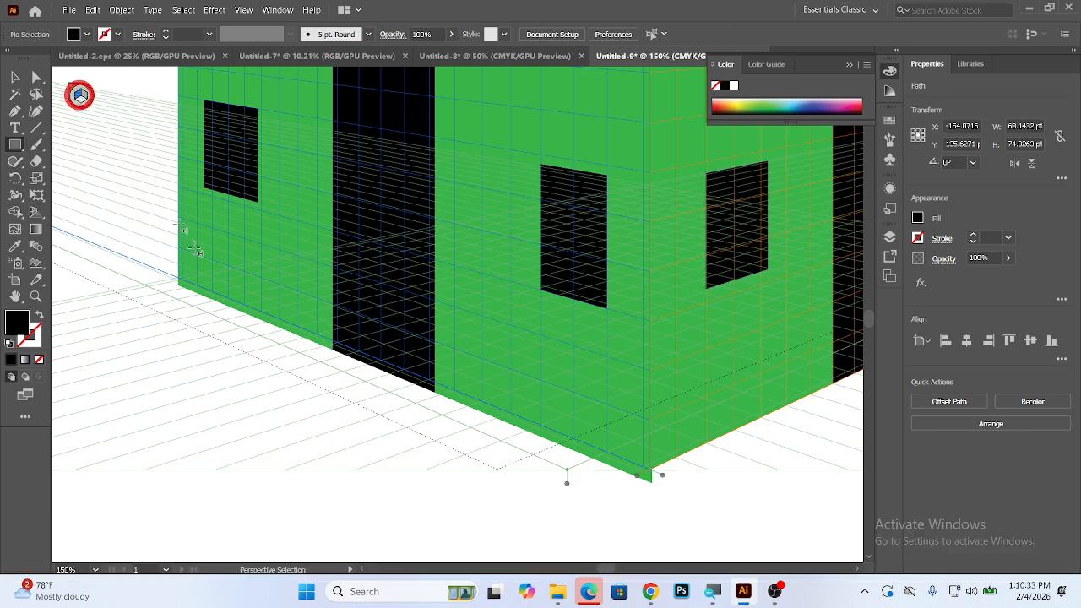
drag(179, 251, 606, 445)
drag(672, 468, 647, 477)
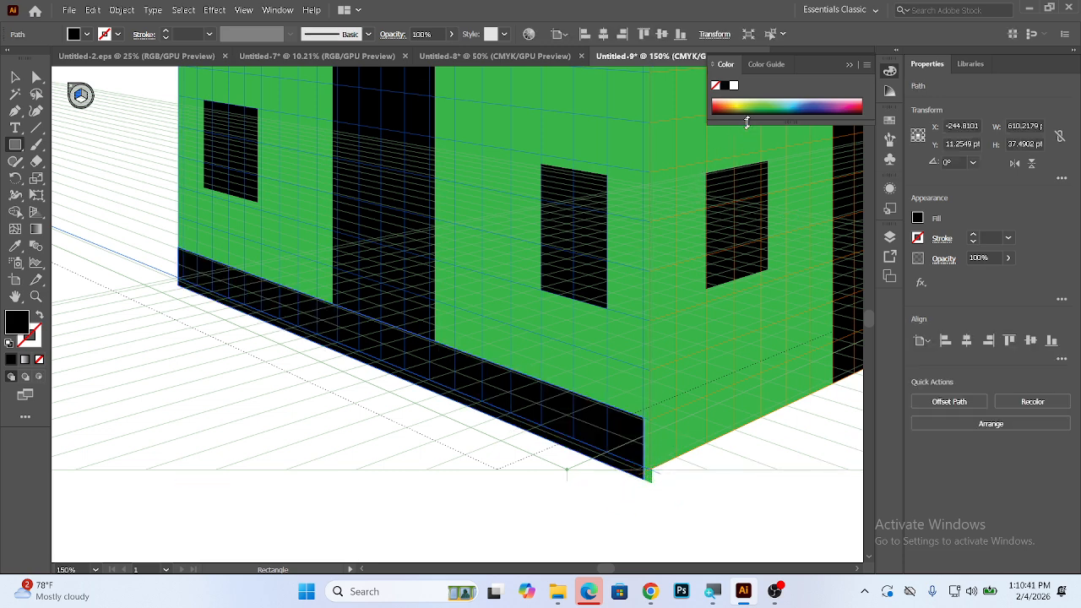
Fill the strip along the left wall's base with a dark green.
click(768, 98)
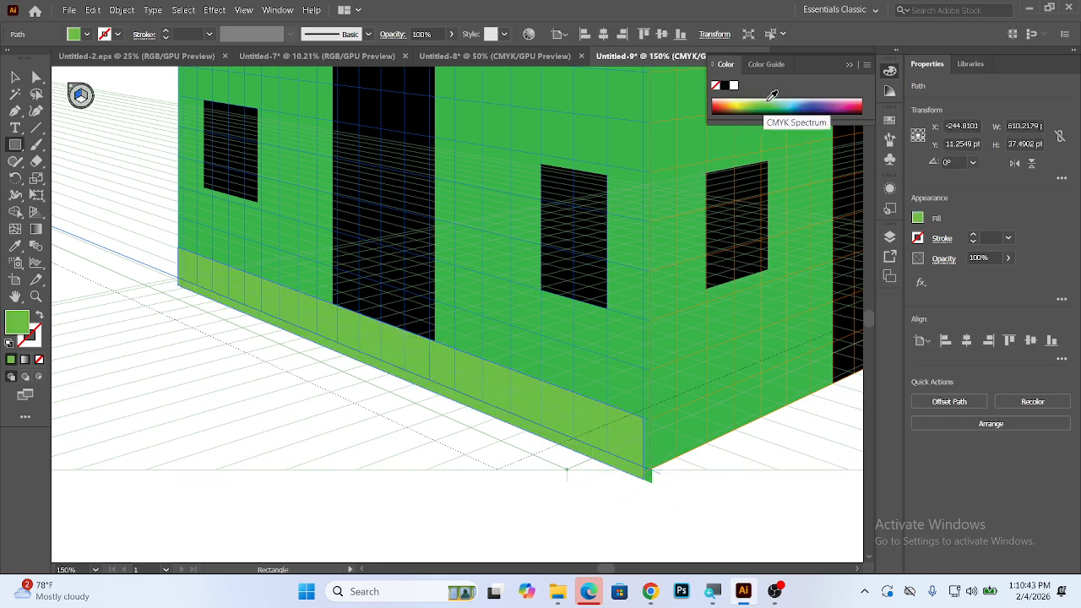
click(769, 106)
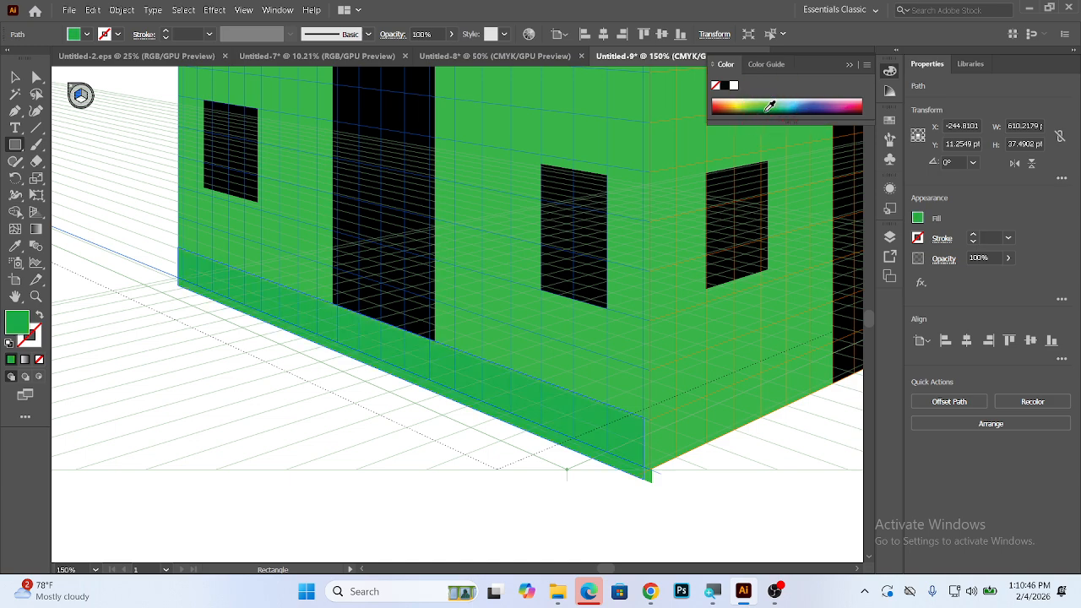
click(770, 107)
click(769, 105)
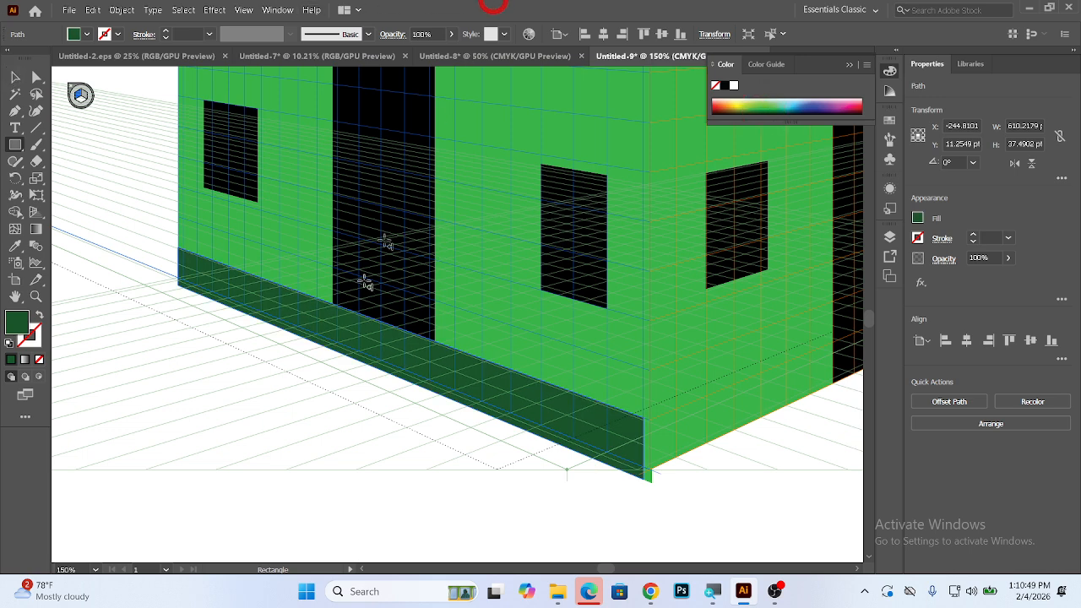
Draw a doorstep about 155 by 33 pt on the horizontal plane below the left door and fill it light orange.
key(shift+v)
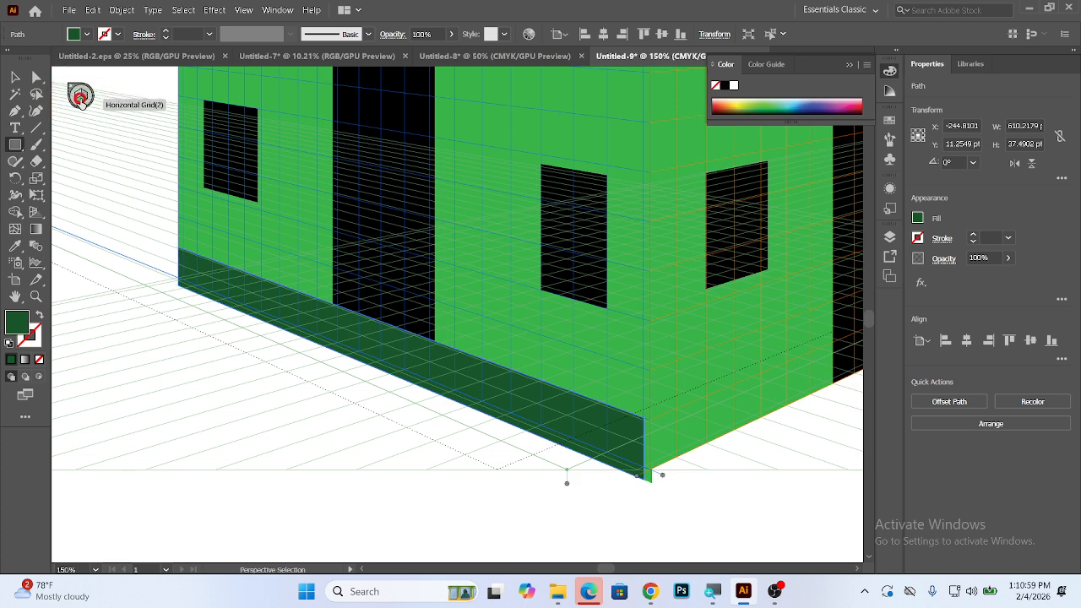
click(81, 98)
click(15, 145)
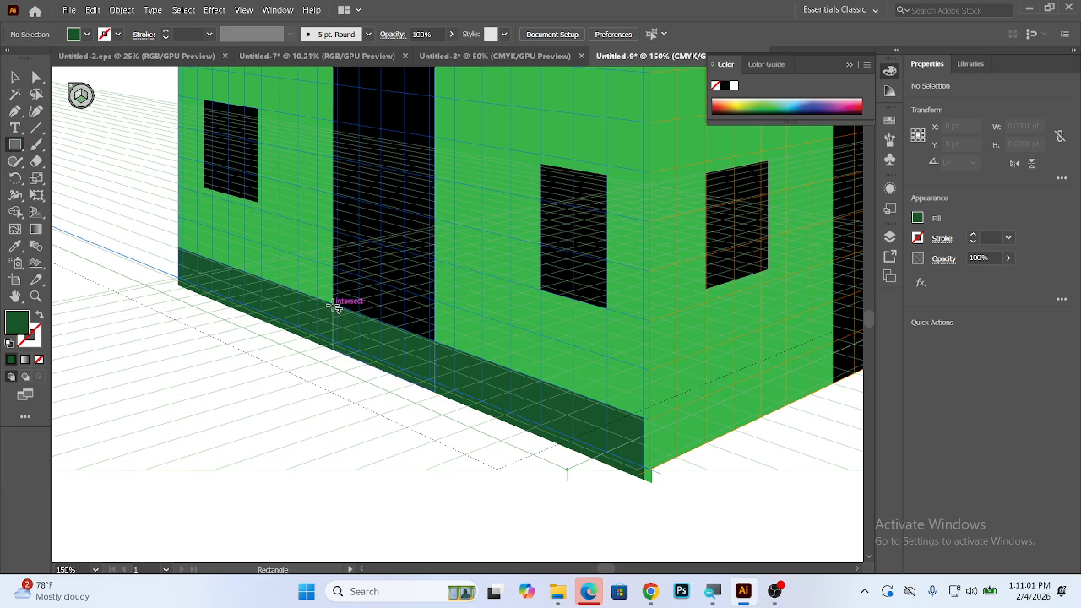
drag(336, 308, 407, 353)
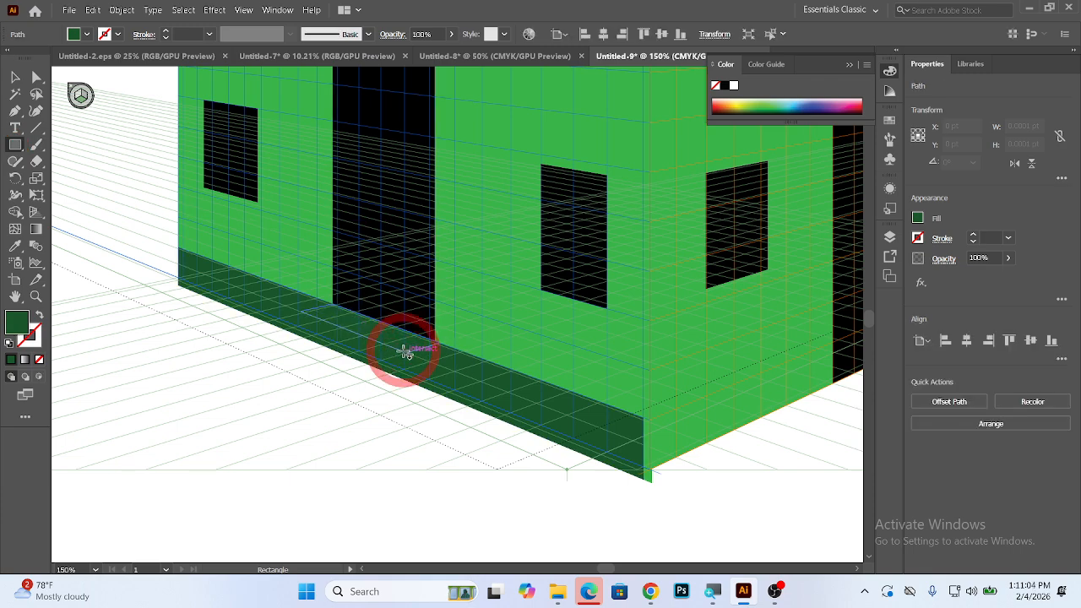
click(768, 104)
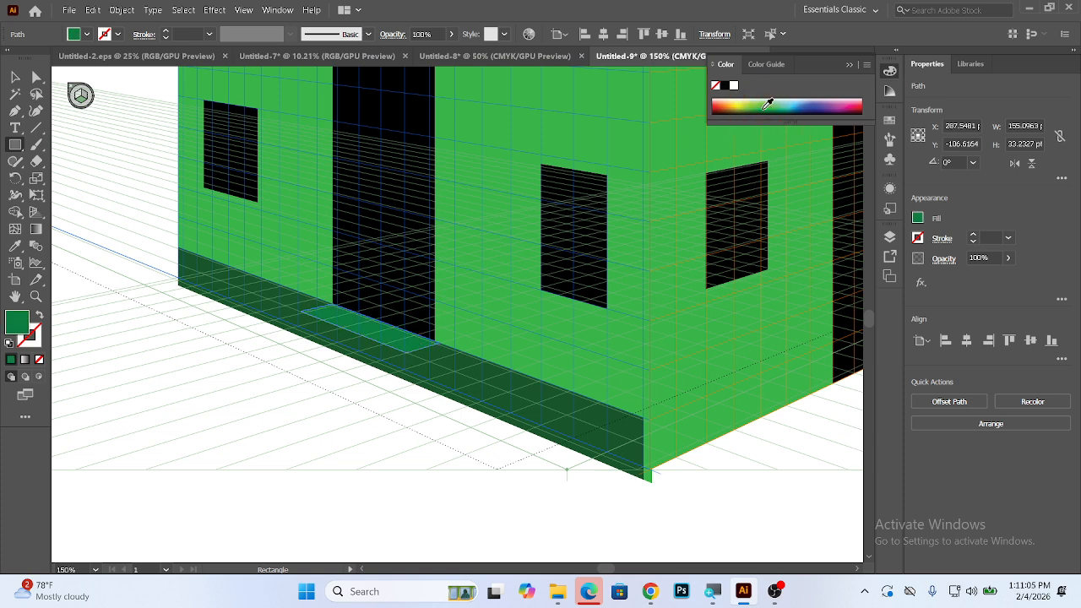
click(754, 102)
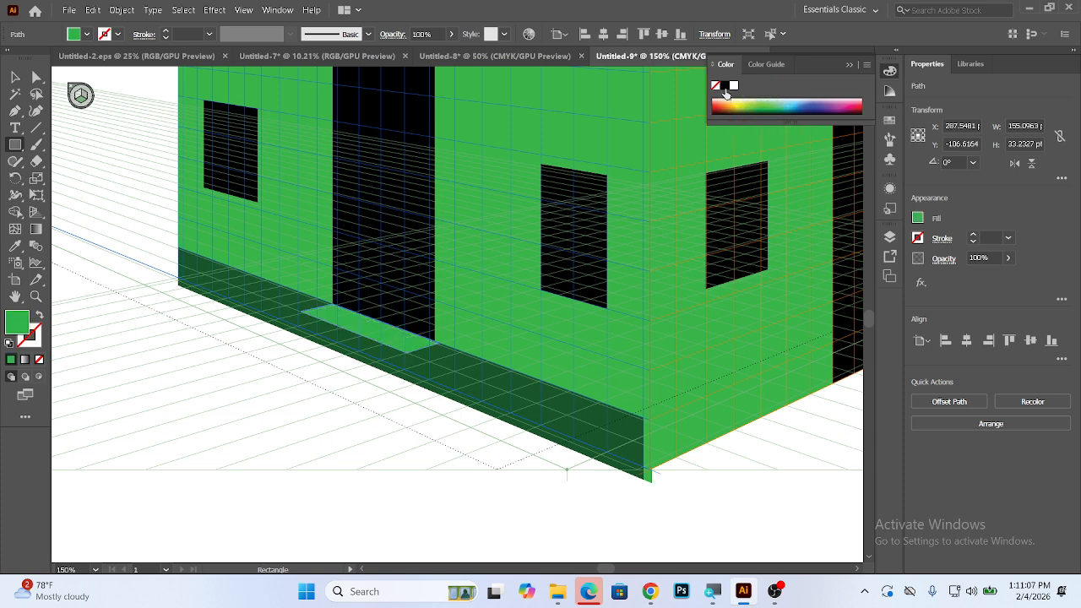
click(724, 88)
click(726, 102)
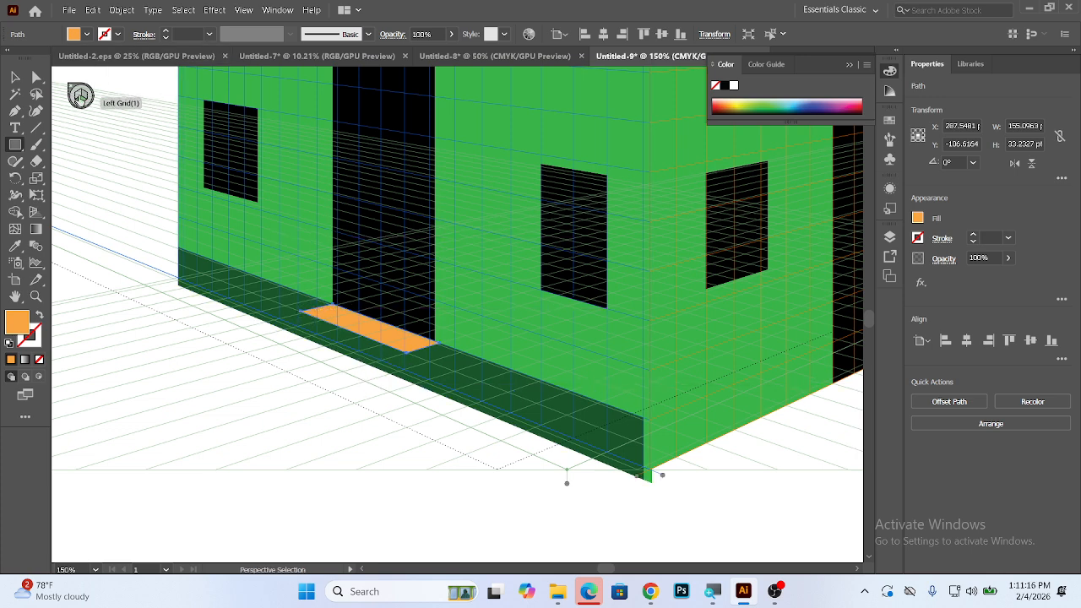
Draw the doorstep's front face on the left grid plane, about 145 by 9 pt, along its outer edge.
click(80, 95)
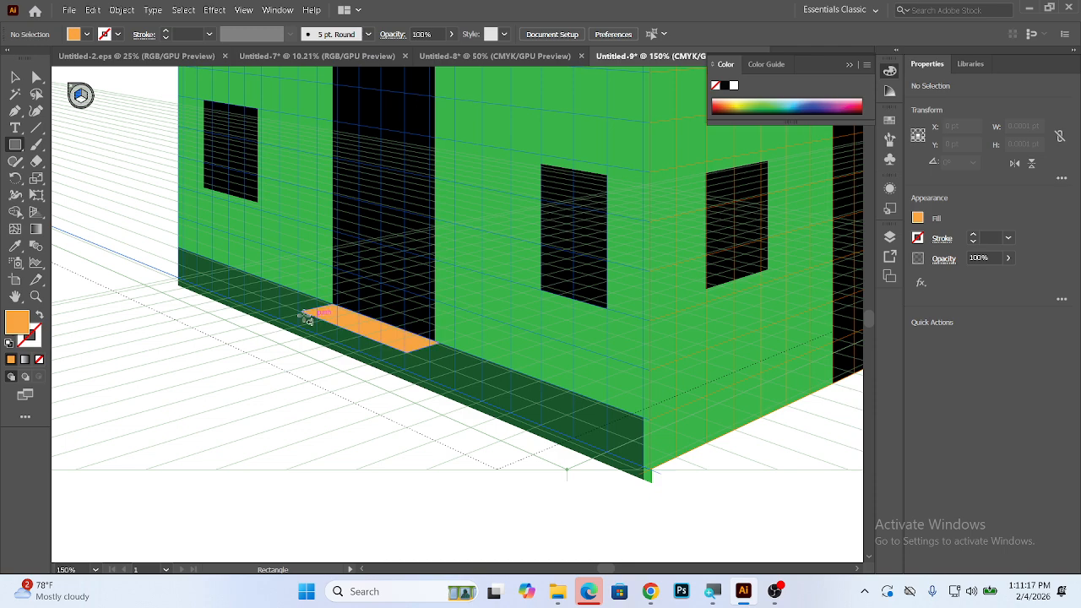
drag(303, 314, 403, 364)
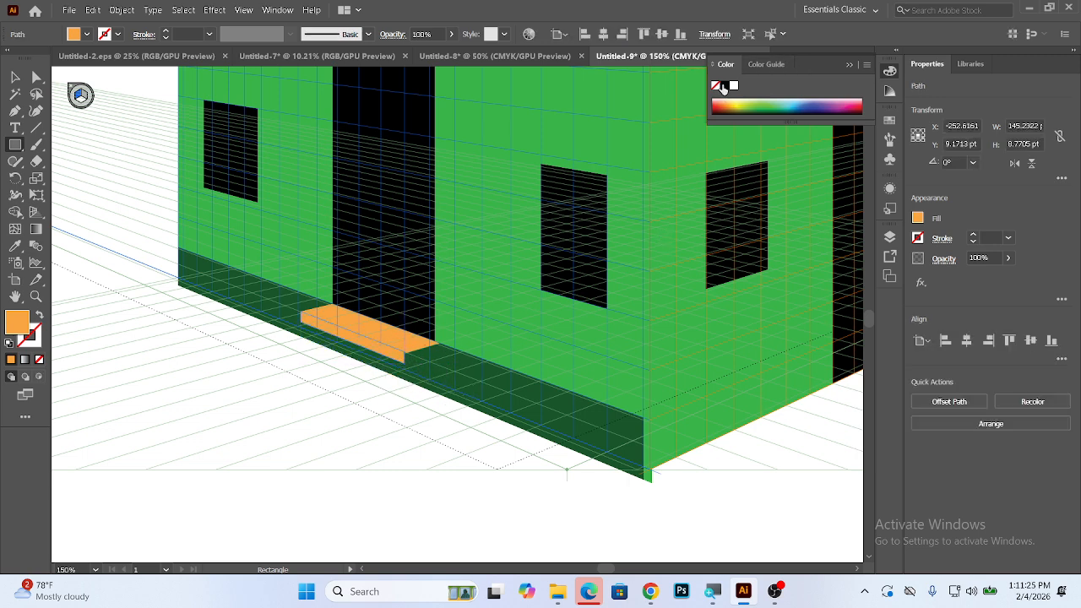
Fill the doorstep's front face with black.
click(725, 88)
key(shift+v)
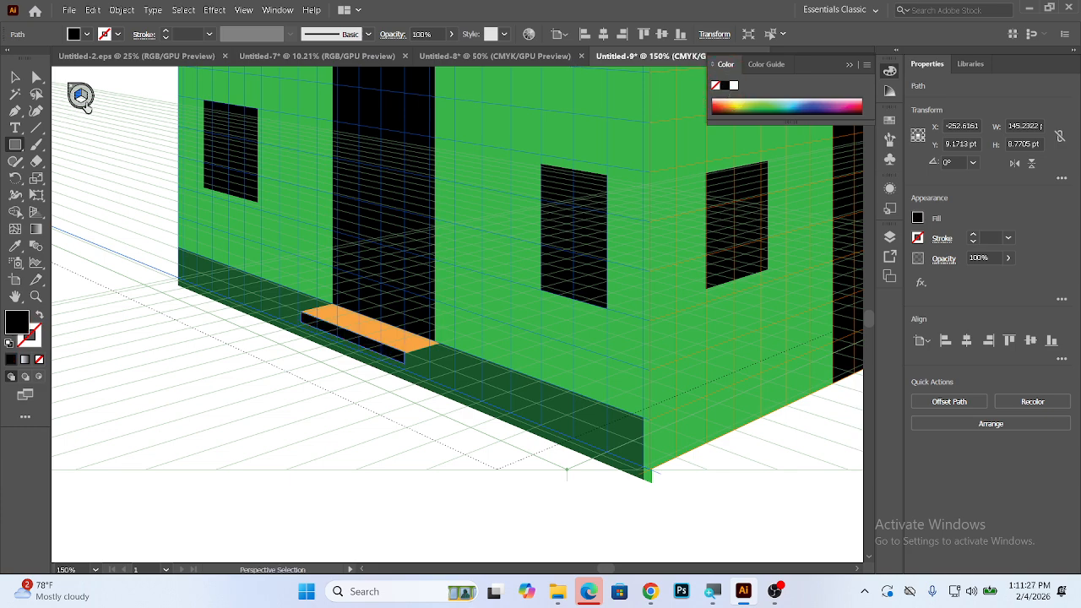
Draw a lower step about 147 by 19 pt on the horizontal plane in front of the doorstep and fill it light yellow.
key(ctrl+shift+a)
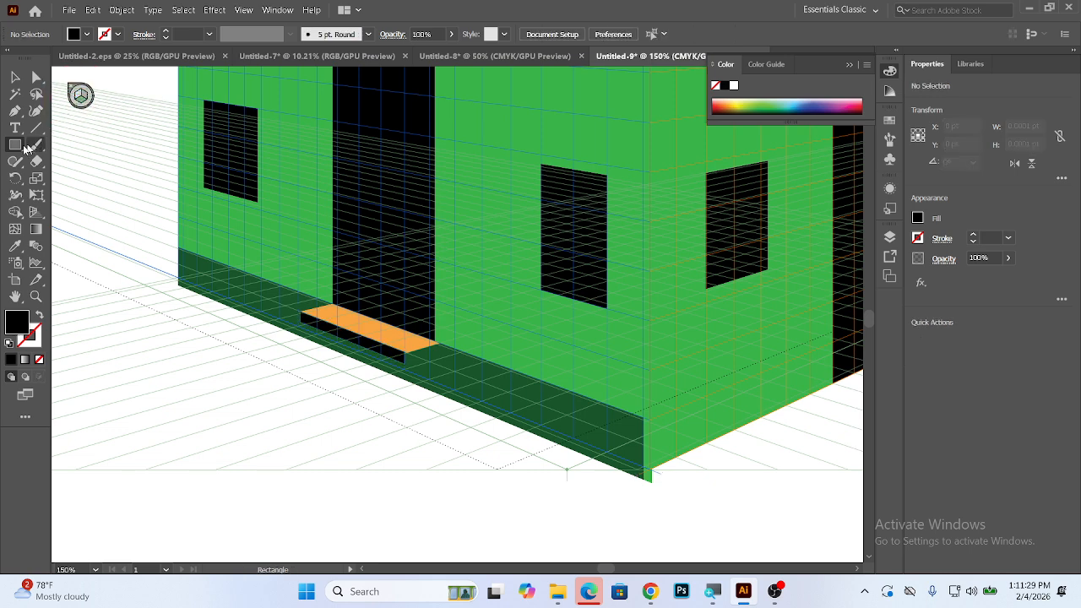
key(m)
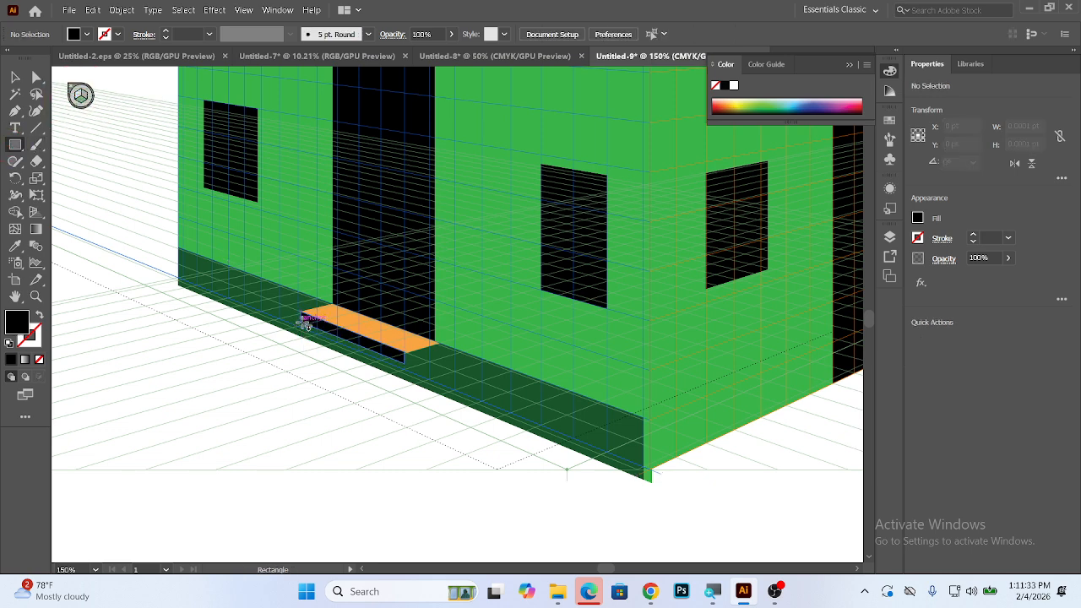
drag(304, 323, 386, 370)
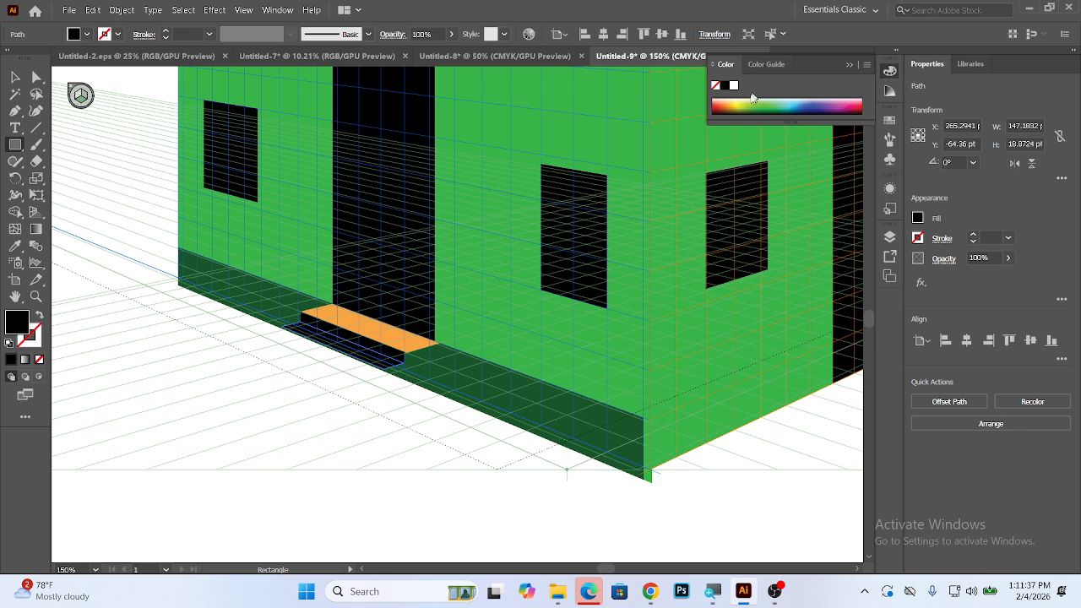
click(739, 101)
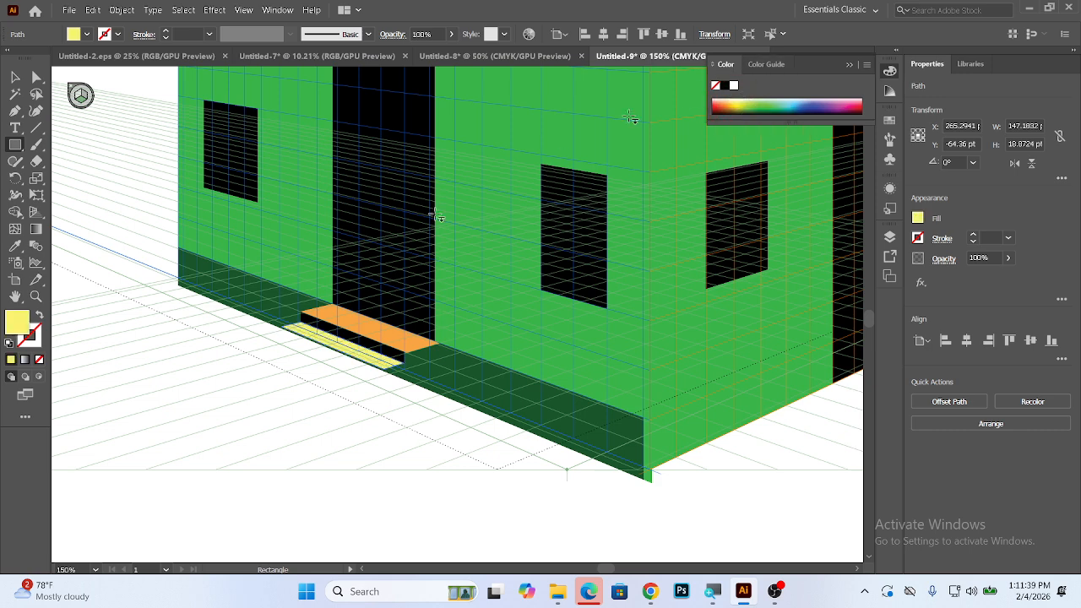
Draw the lower step's front face on the left grid plane, about 150 by 14 pt, and fill it black.
click(78, 96)
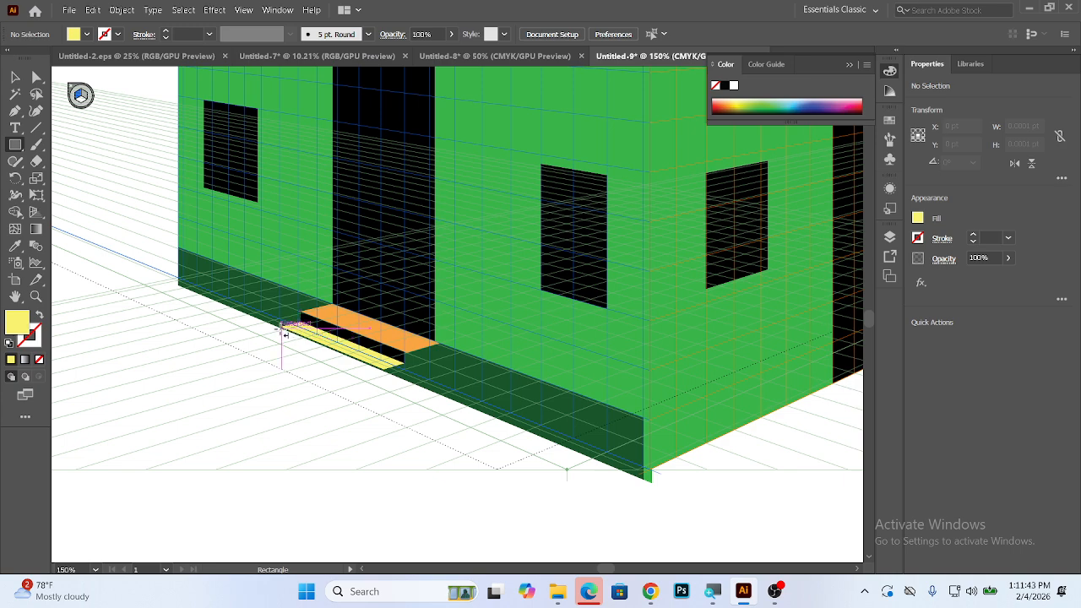
drag(283, 327, 385, 390)
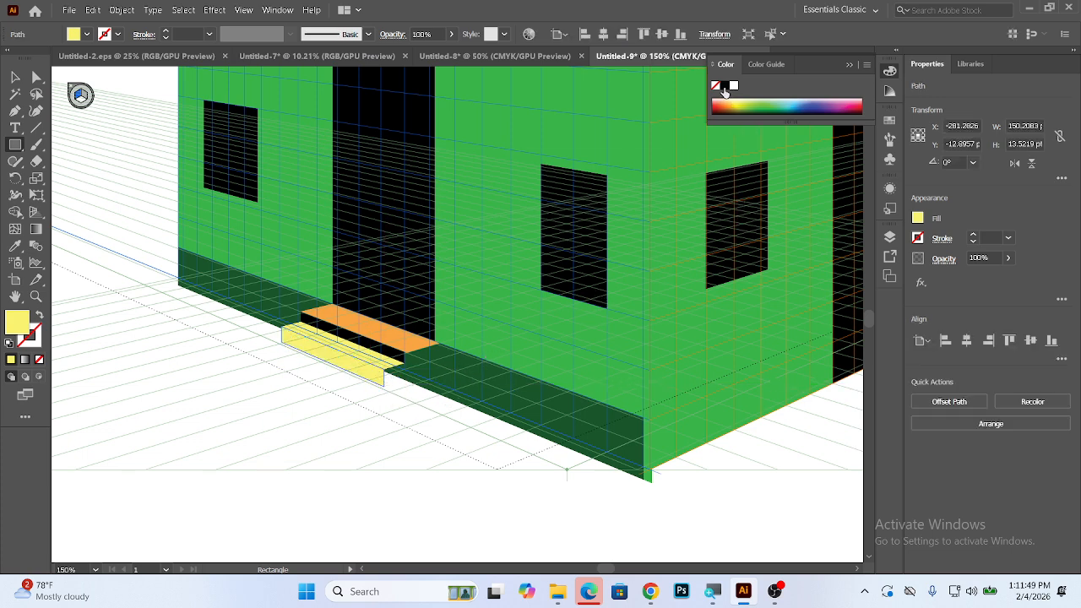
click(724, 89)
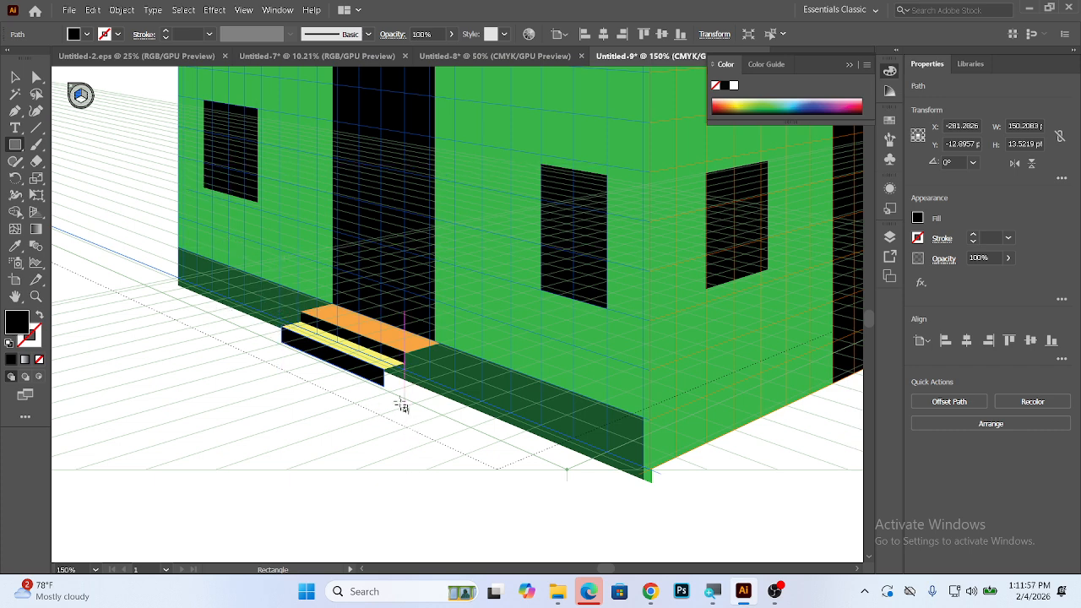
Draw black side faces for both steps on the right grid plane, making the lower step's face about 14 by 9 pt.
key(shift+v)
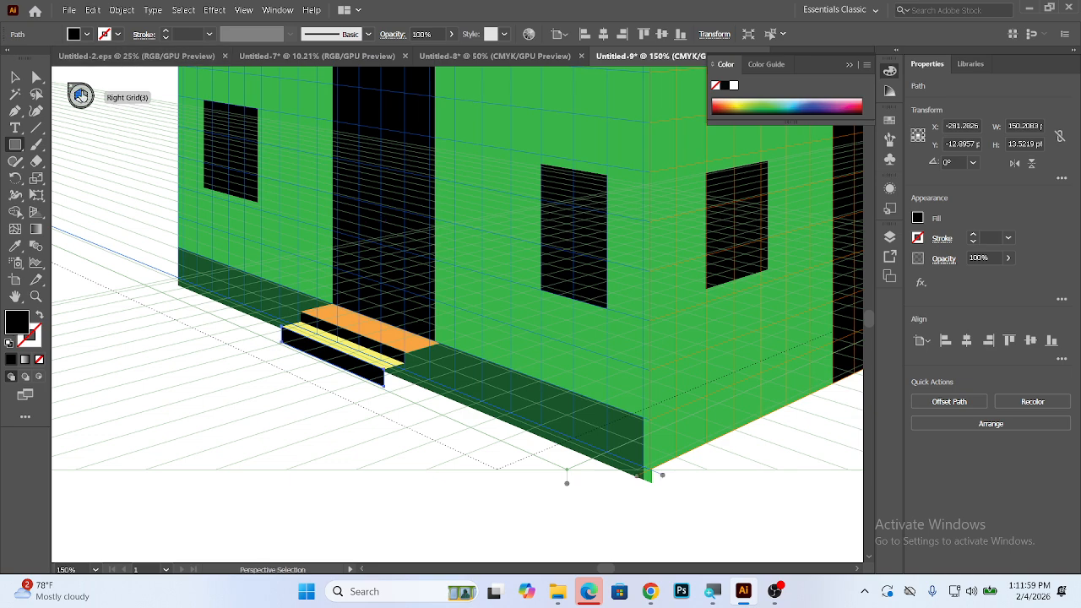
click(80, 95)
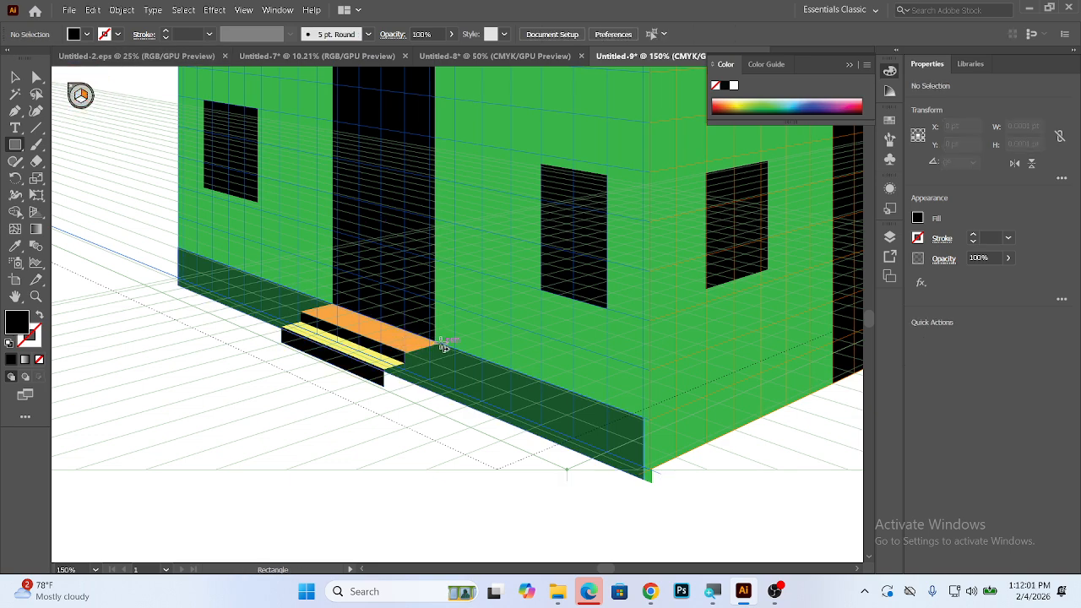
drag(439, 347, 406, 390)
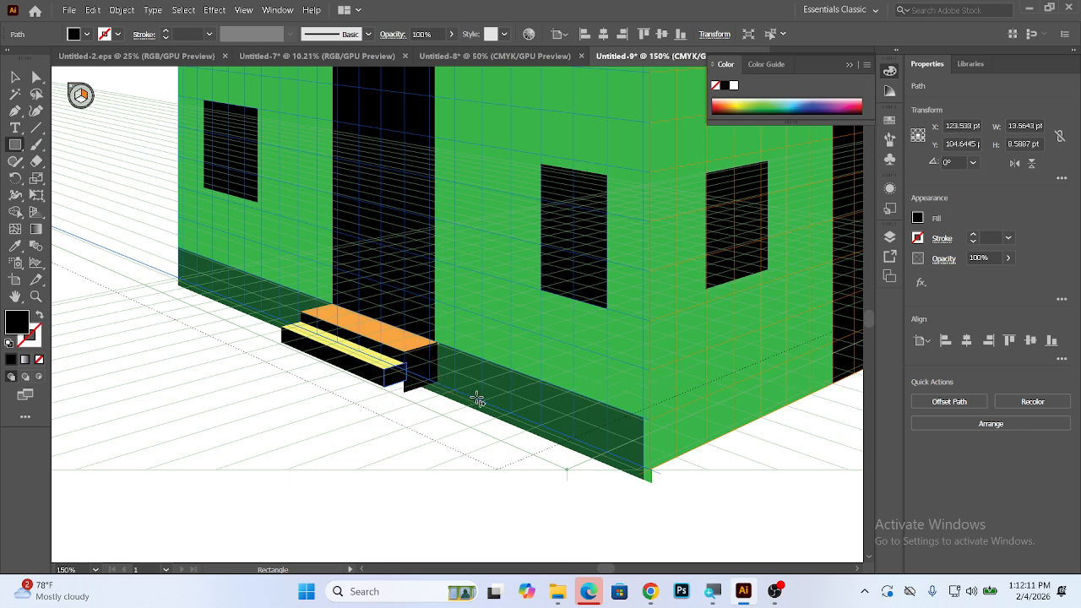
Shorten the upper step's side face from its lower edge to about 21 by 16 pt and deselect it.
key(v)
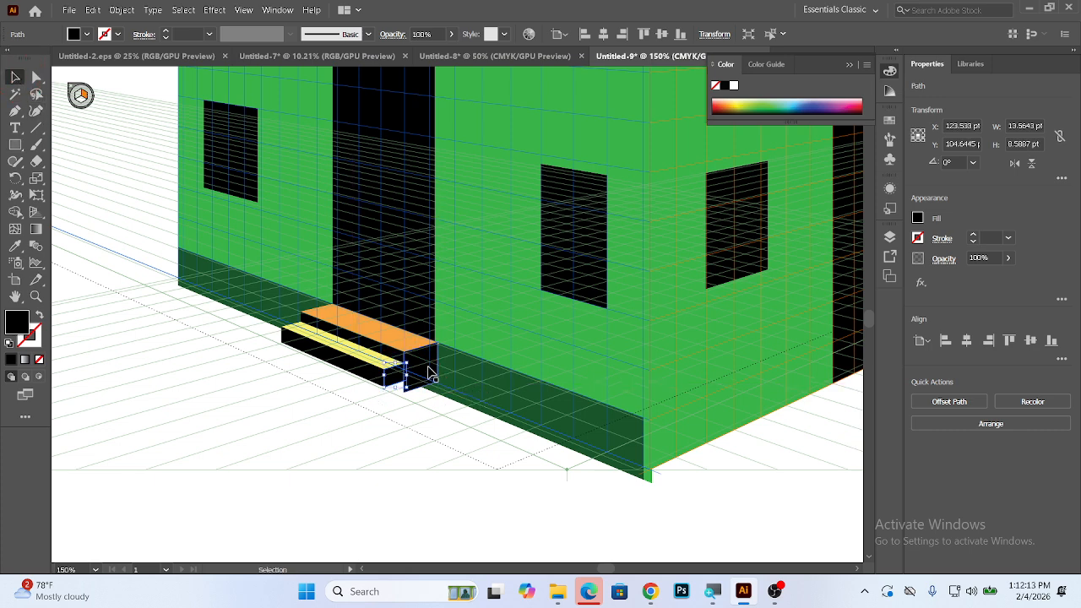
click(431, 373)
drag(419, 388, 420, 379)
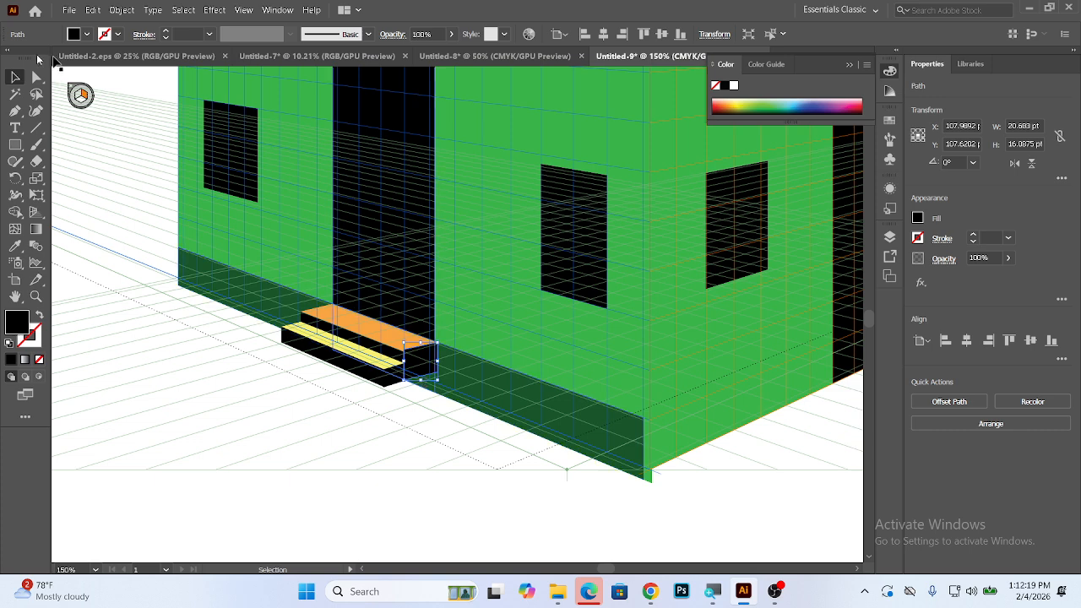
click(141, 345)
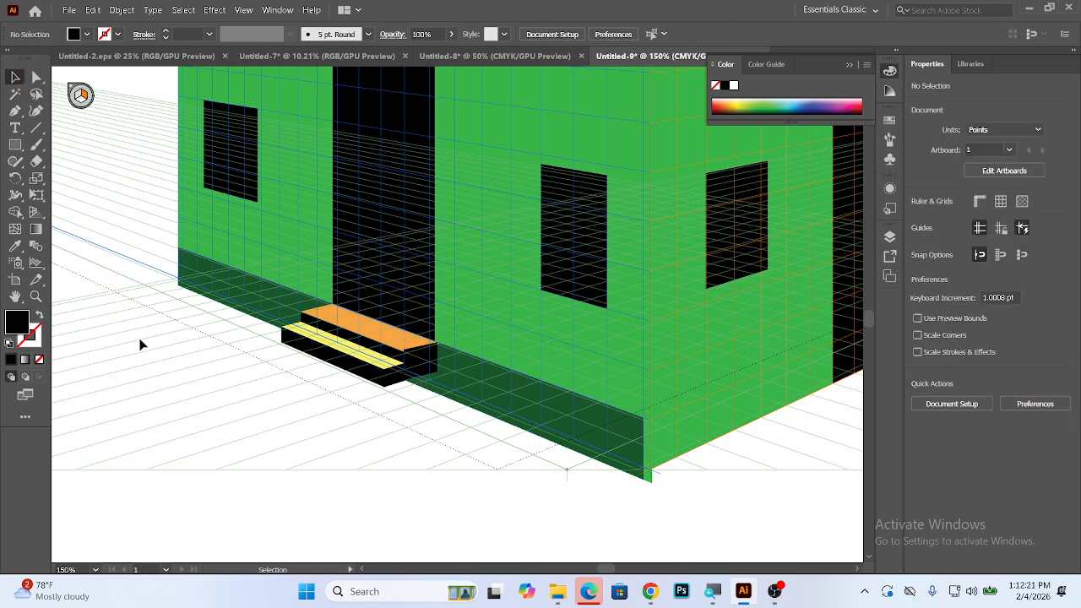
Examine the right wall's base and the whole building at 50% magnification.
key(F3)
key(alt+minus)
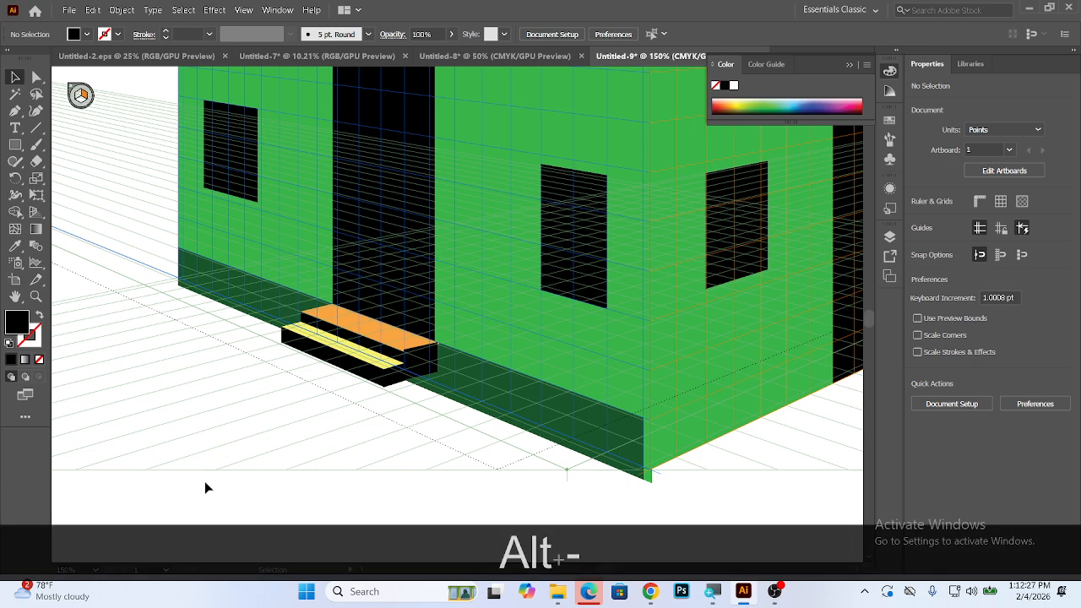
key(space)
drag(662, 363, 463, 365)
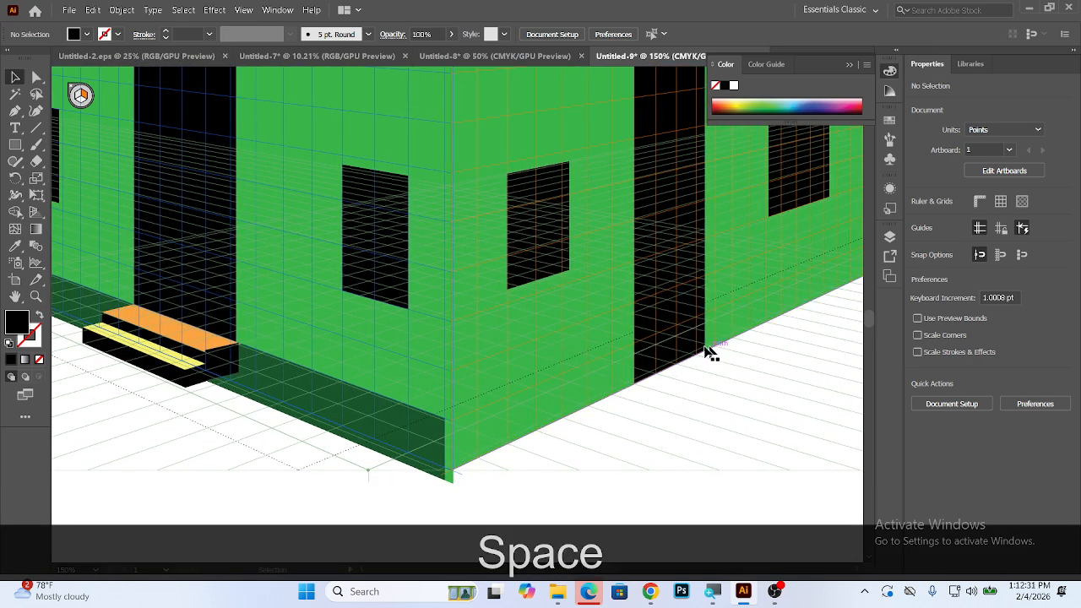
key(space)
drag(451, 340, 594, 425)
scroll(407, 339, down, 3)
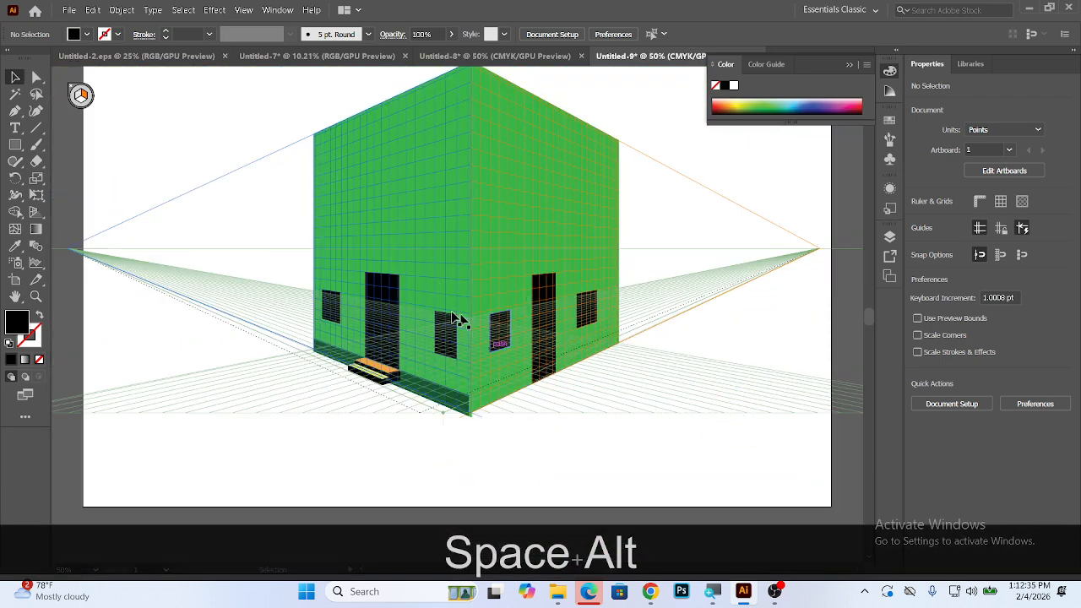
Switch to Microsoft Edge, open youtube.com in a new tab and restore the previously open pages.
click(1030, 7)
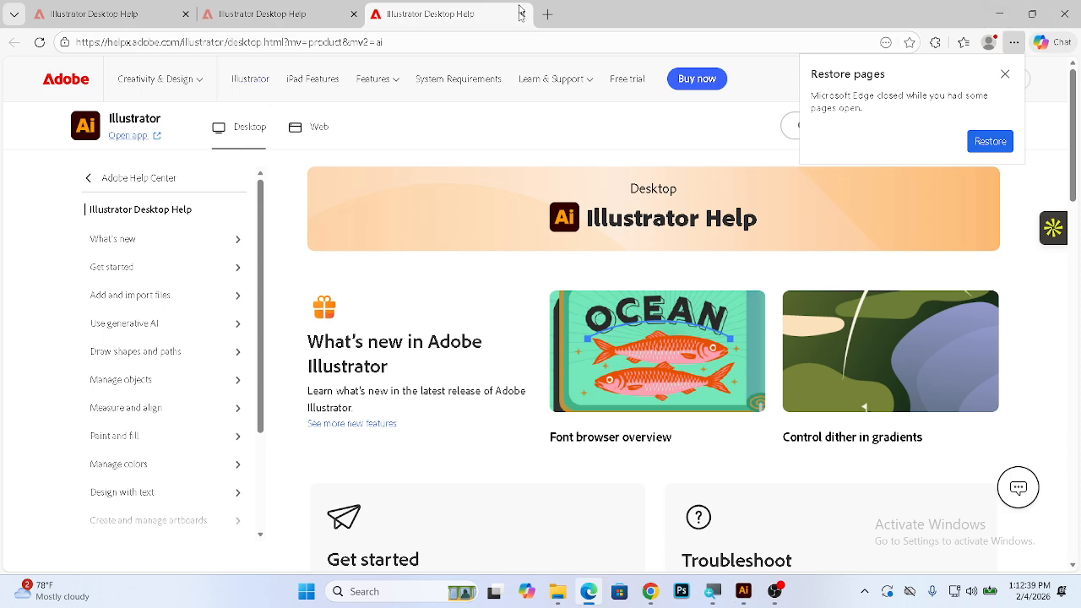
click(557, 15)
text(youtube.com)
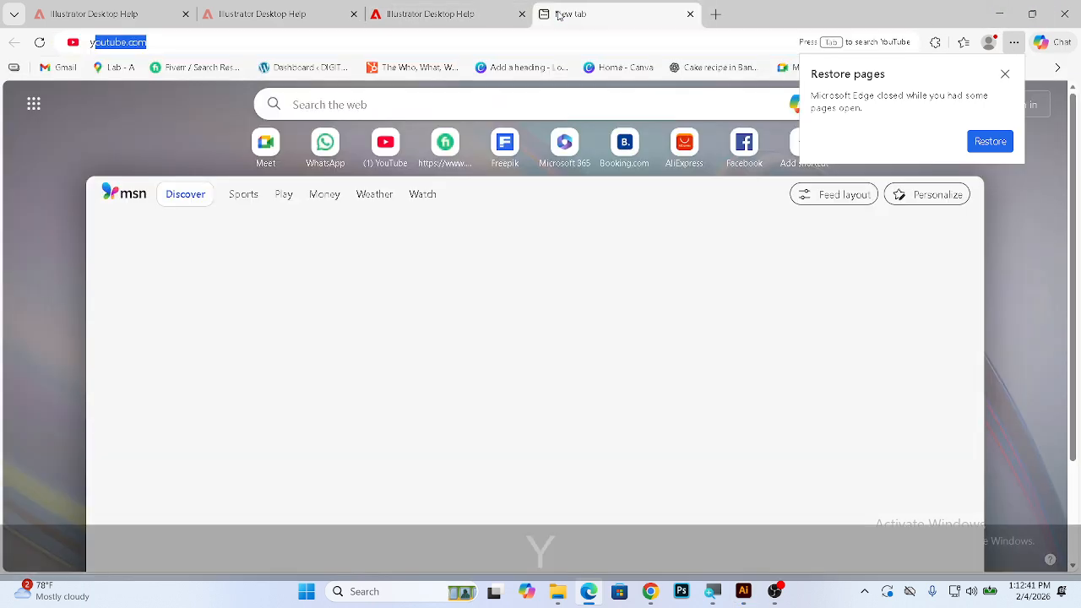
key(Return)
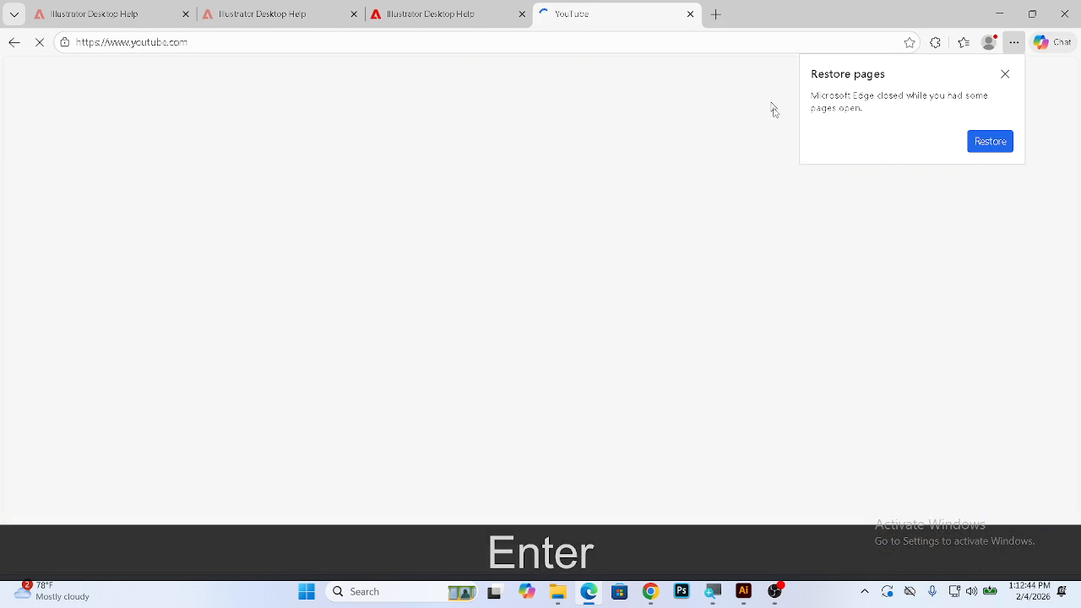
click(989, 140)
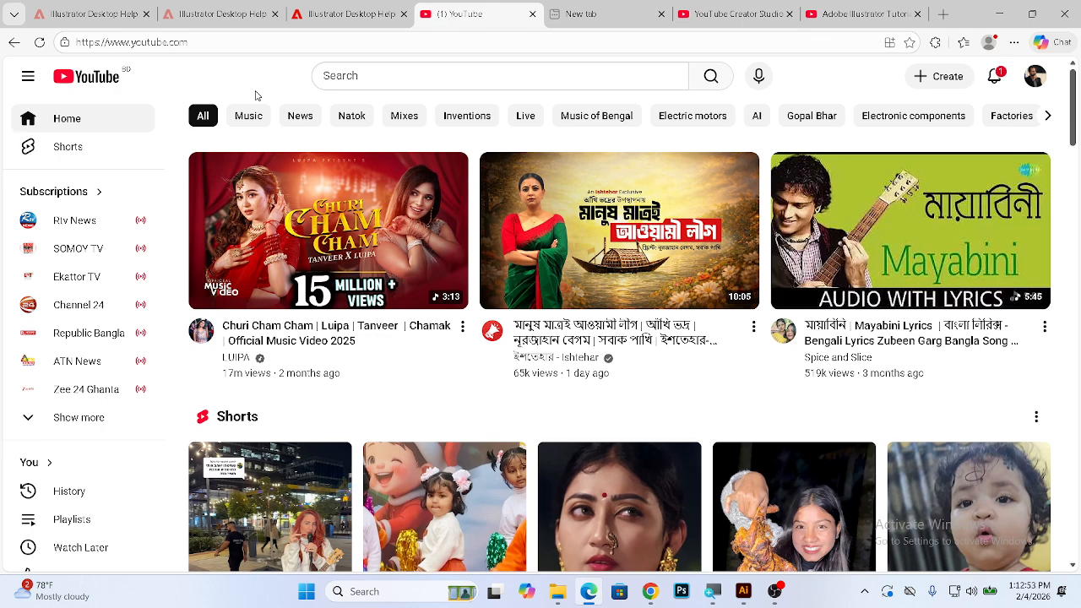
click(996, 78)
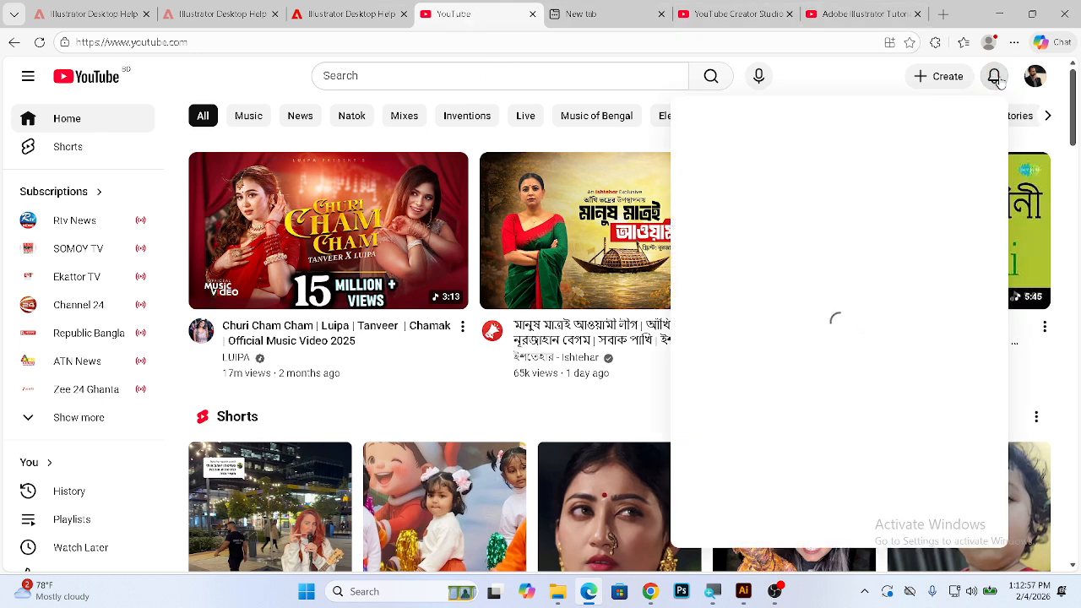
click(923, 77)
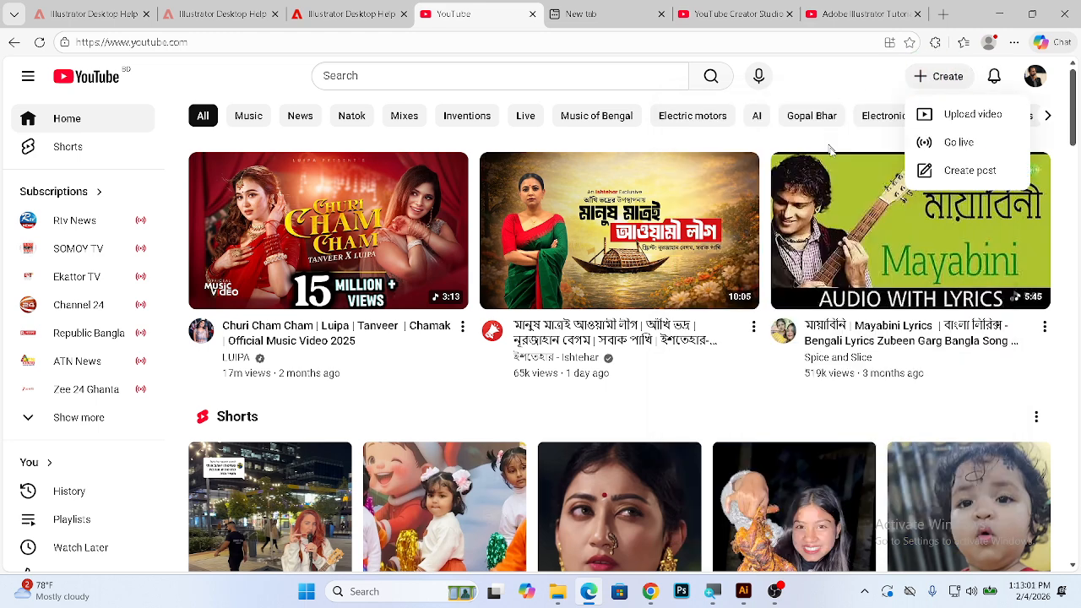
click(971, 114)
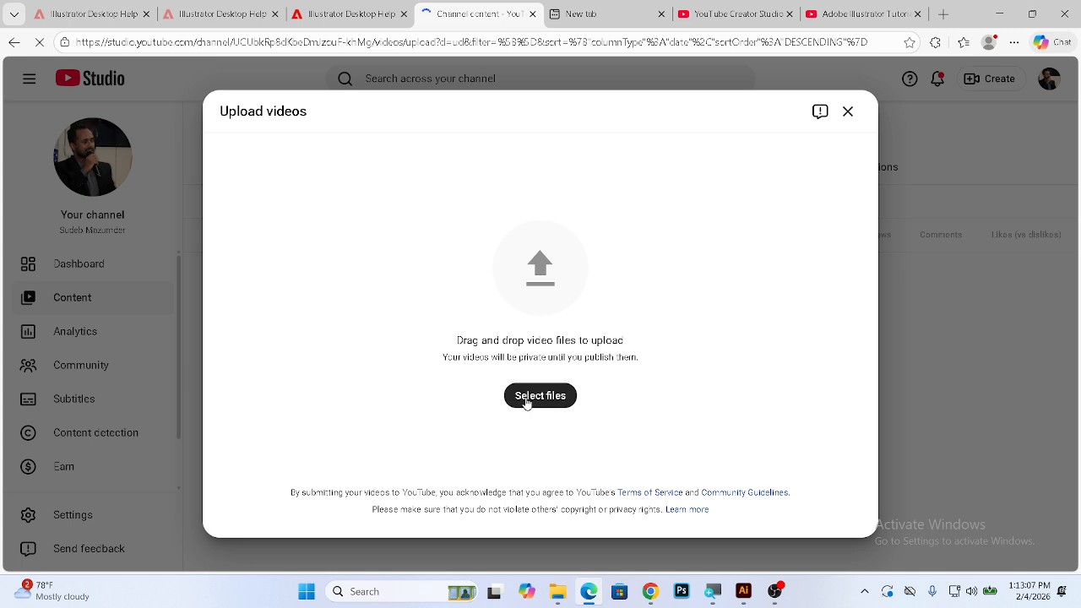
click(526, 403)
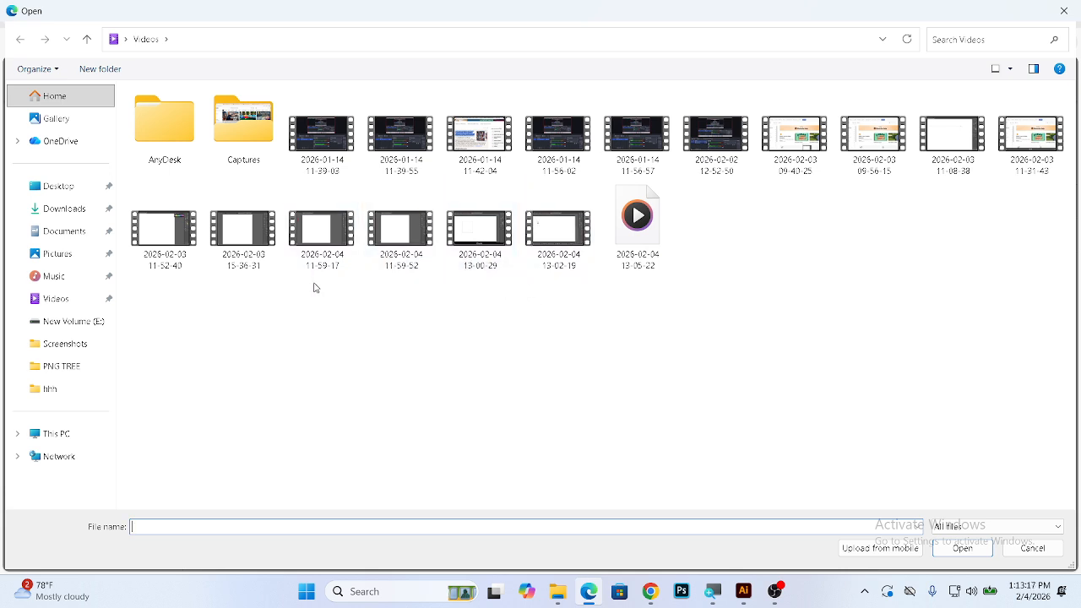
drag(313, 287, 675, 251)
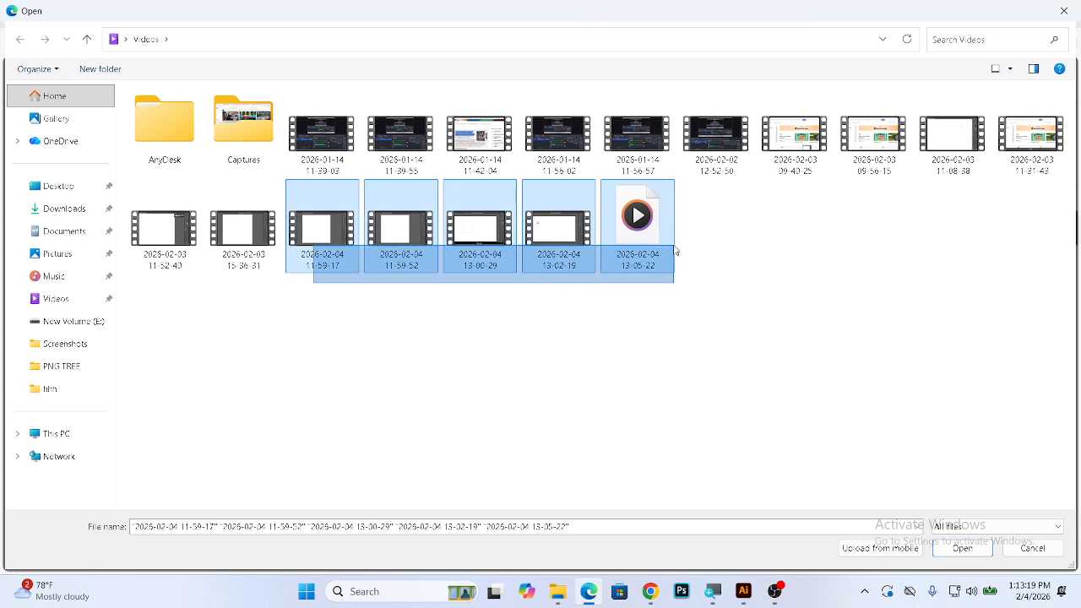
click(961, 547)
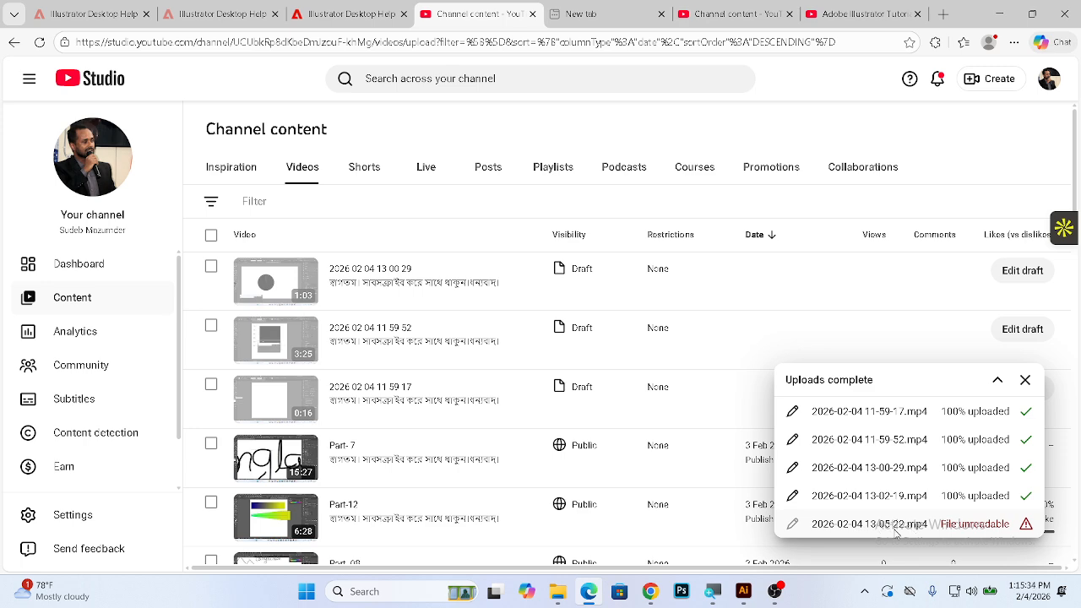
click(1025, 379)
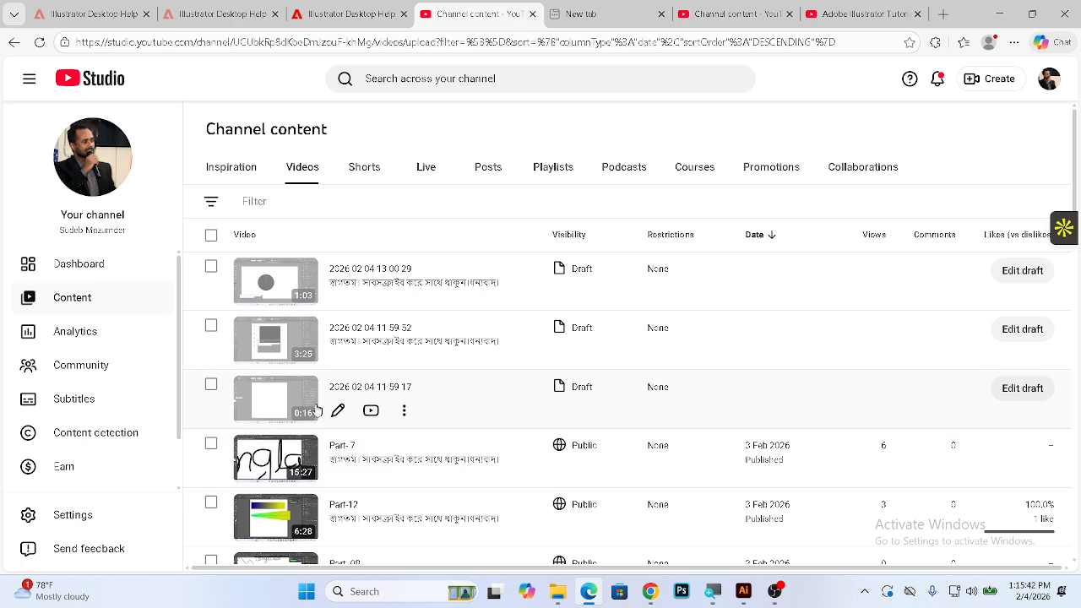
click(212, 271)
click(211, 369)
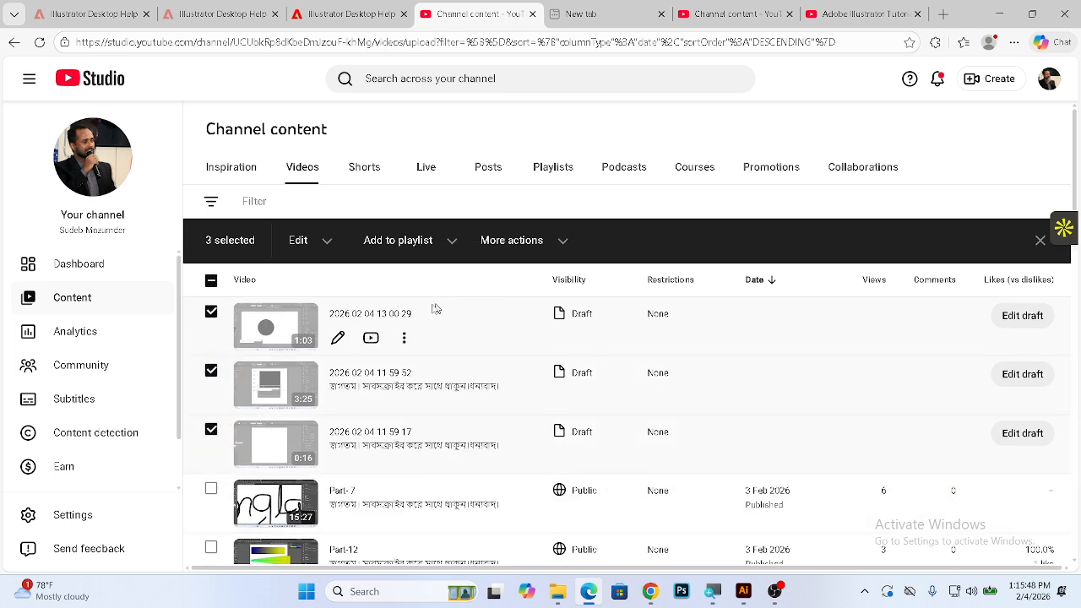
click(549, 242)
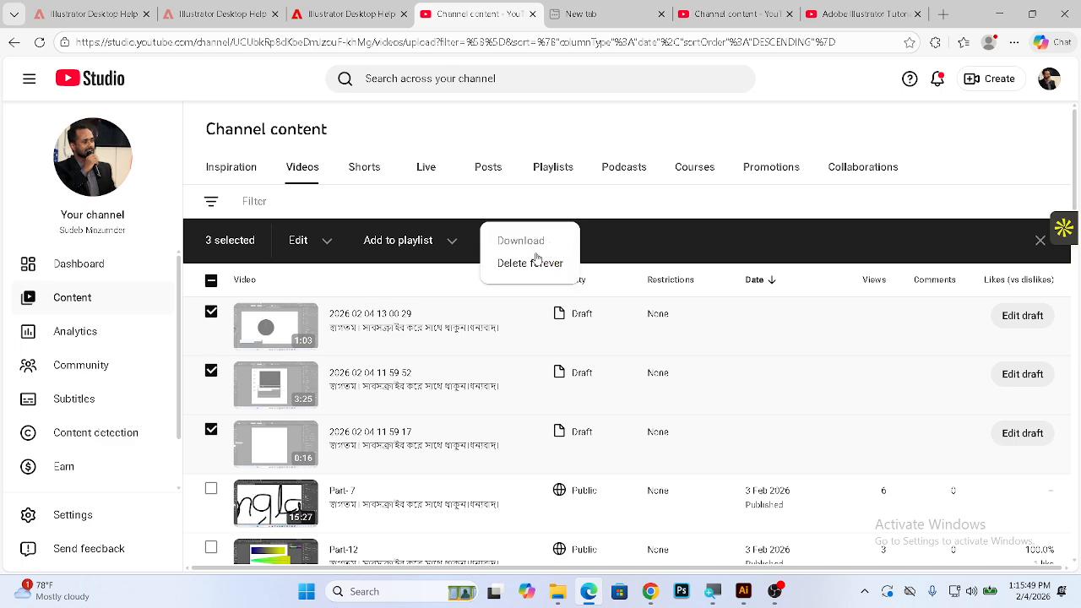
click(517, 265)
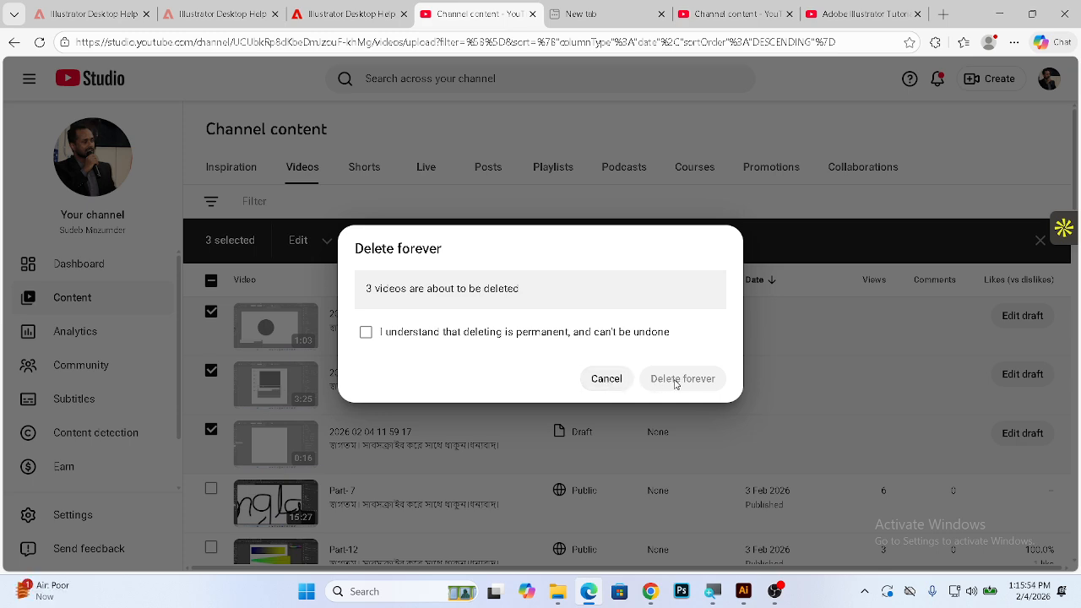
click(494, 335)
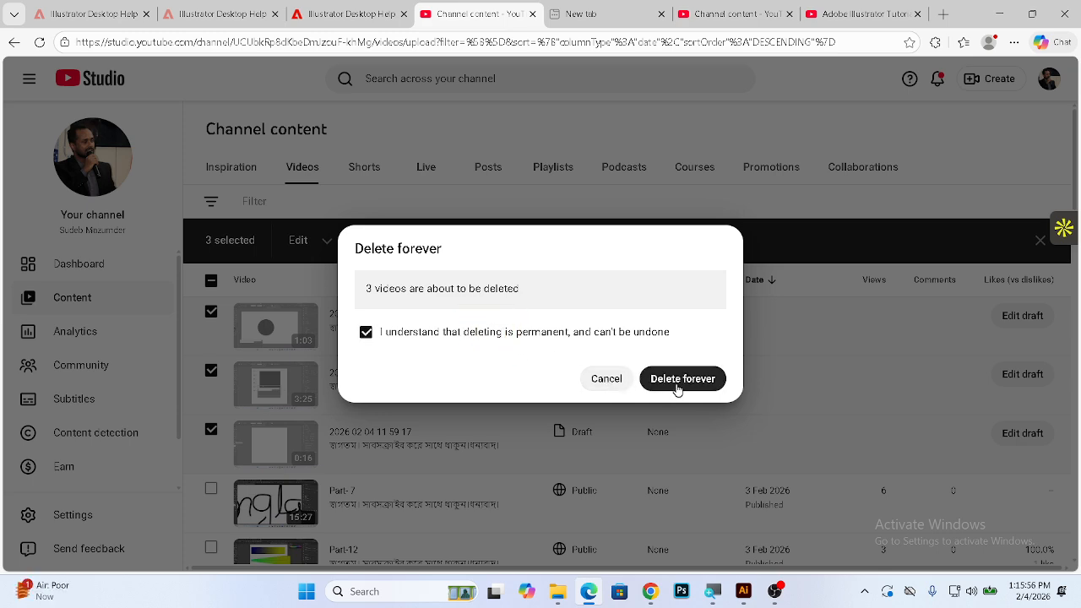
click(658, 379)
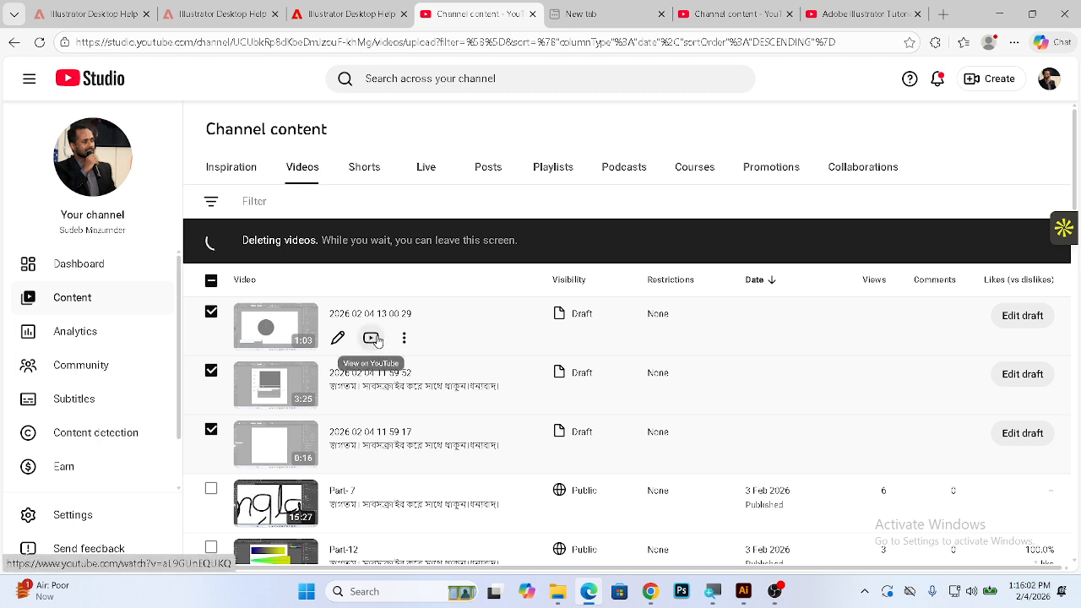
click(1004, 15)
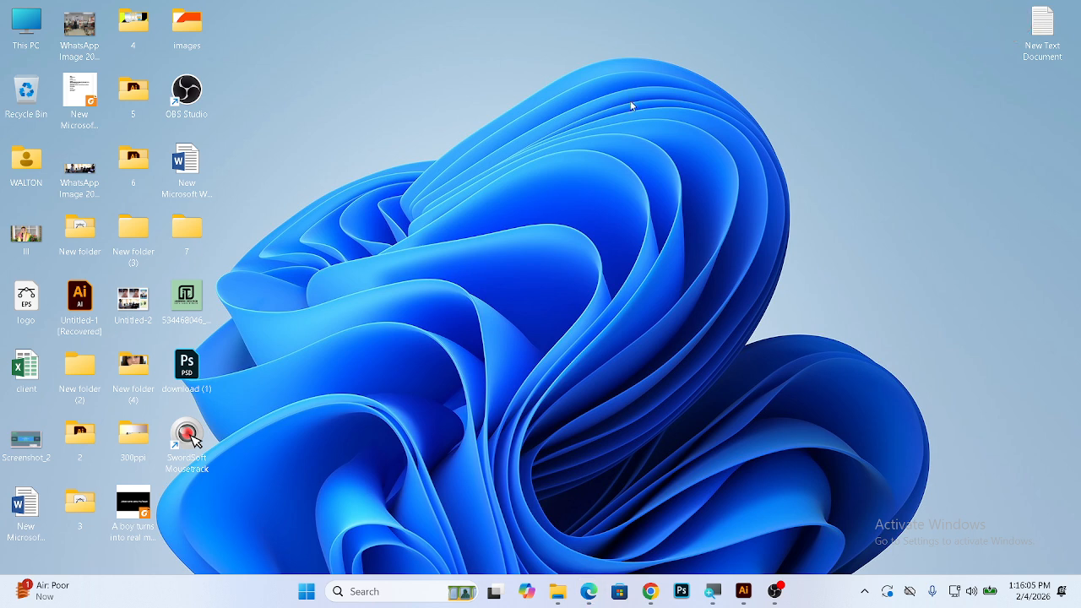
double_click(42, 36)
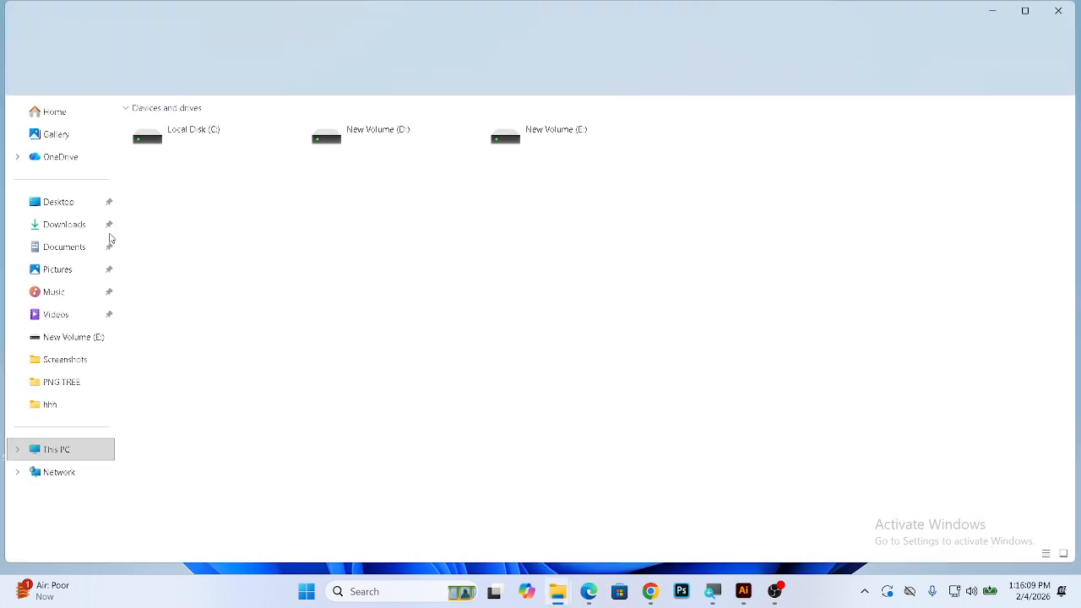
click(64, 223)
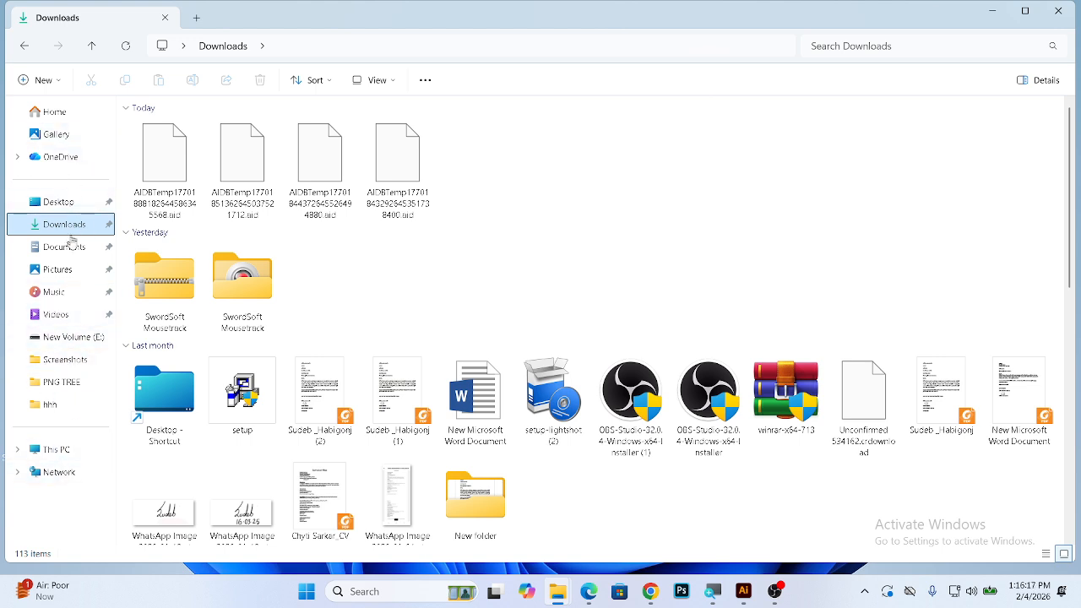
click(54, 314)
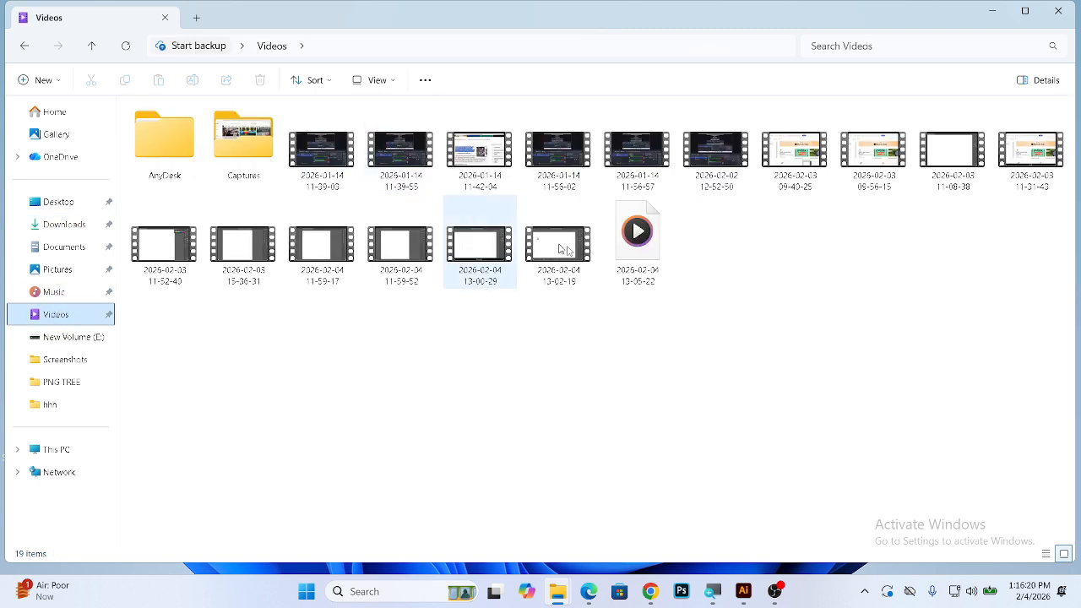
click(659, 257)
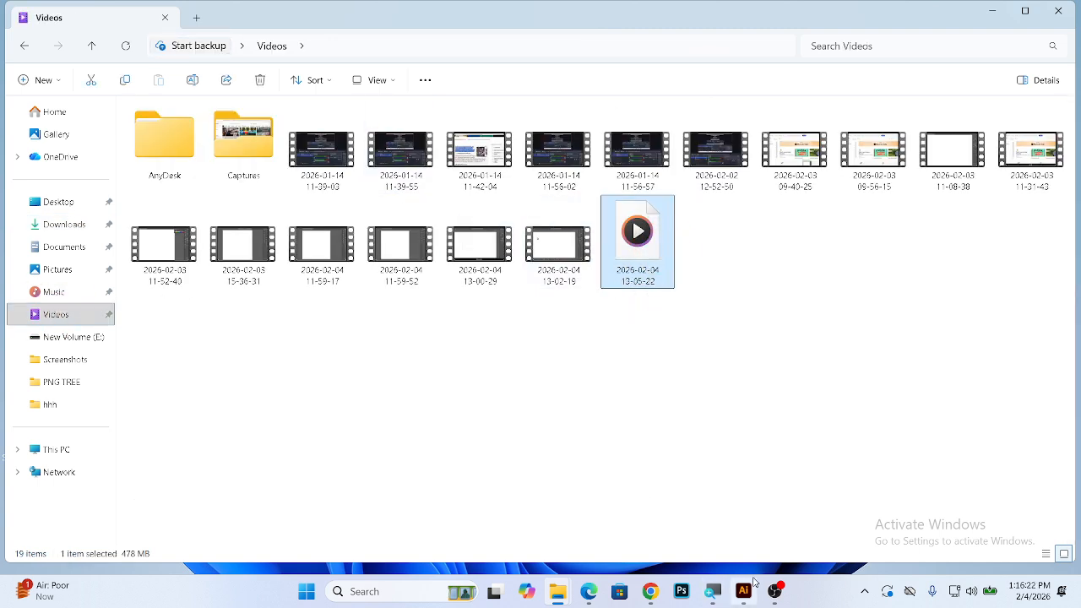